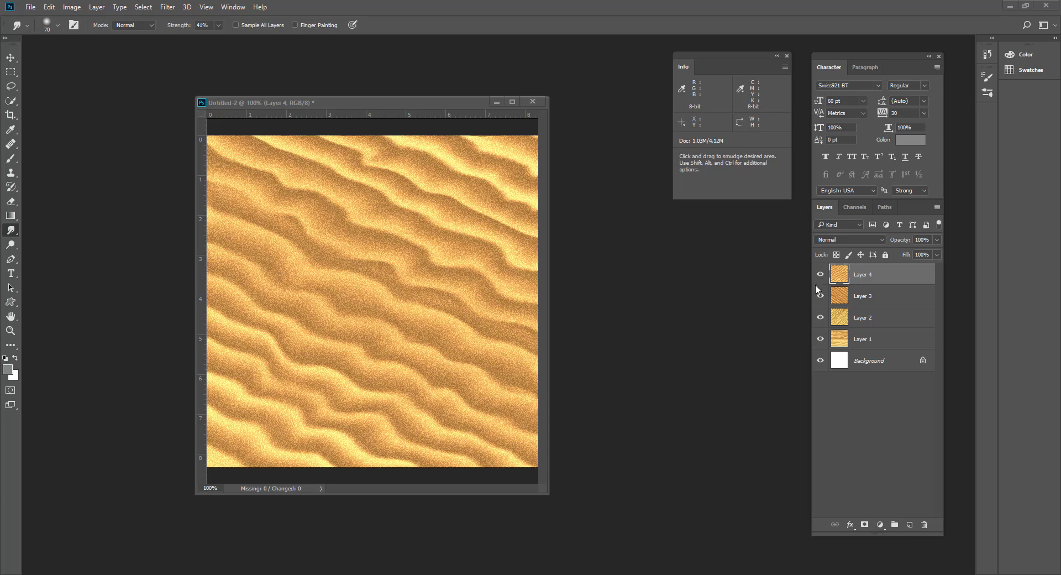
Hide Layers 4, 3 and 2 in Untitled-2 to reveal Layer 1's horizontal ripples.
left_click_drag(446, 101, 410, 88)
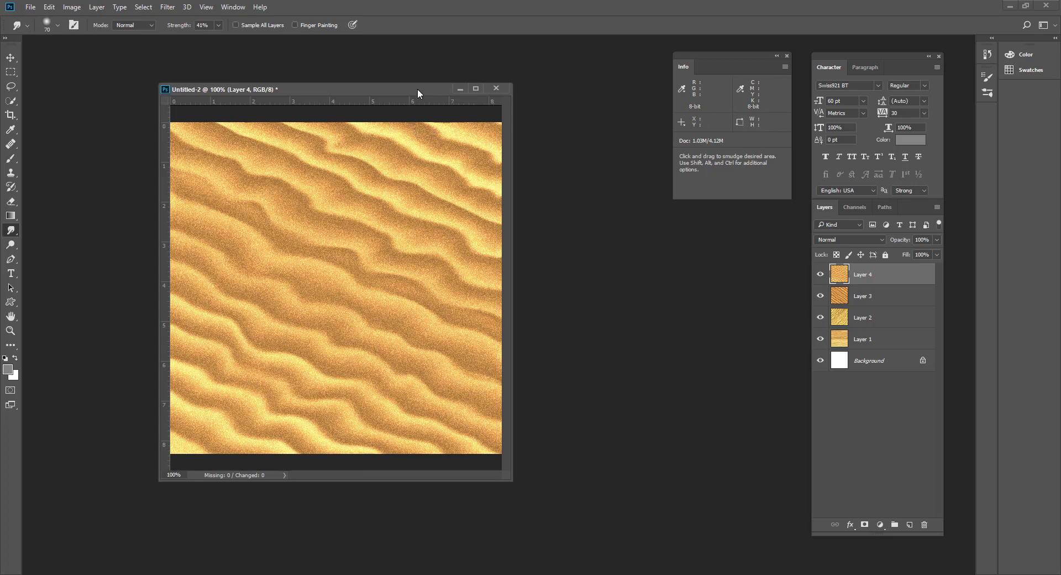
left_click_drag(417, 90, 369, 109)
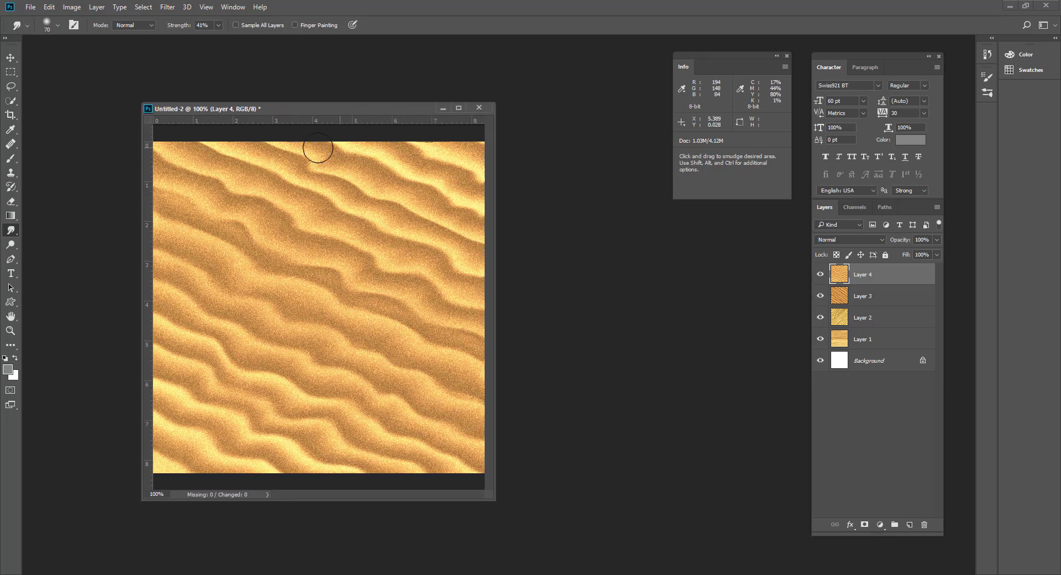
left_click(821, 274)
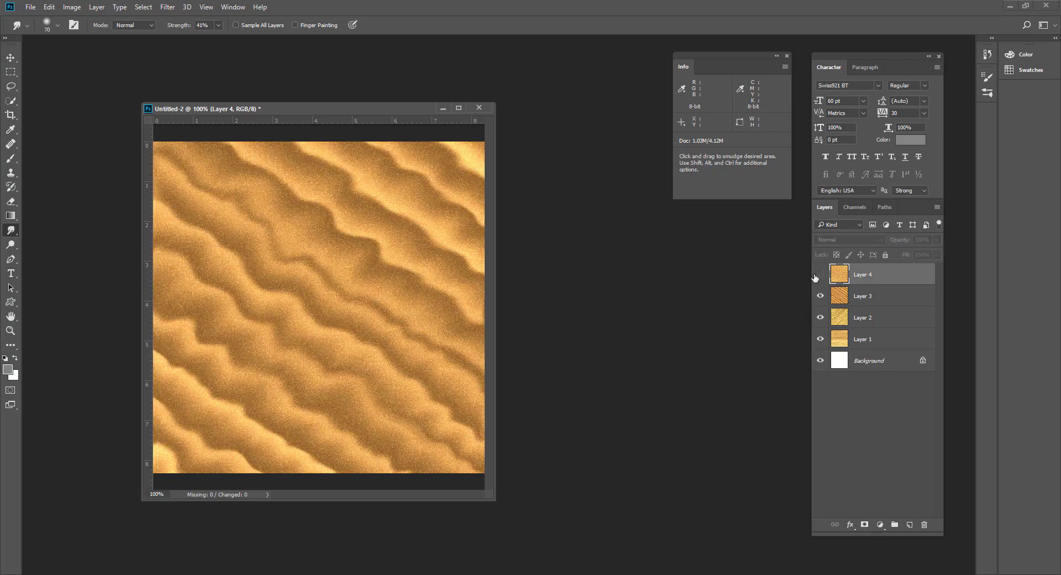
left_click(821, 297)
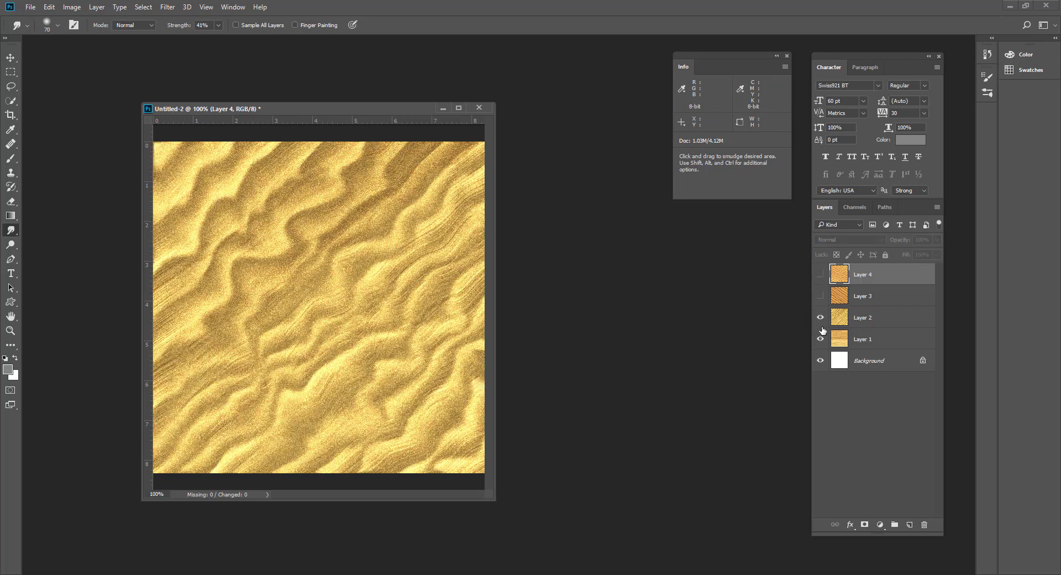
left_click(821, 318)
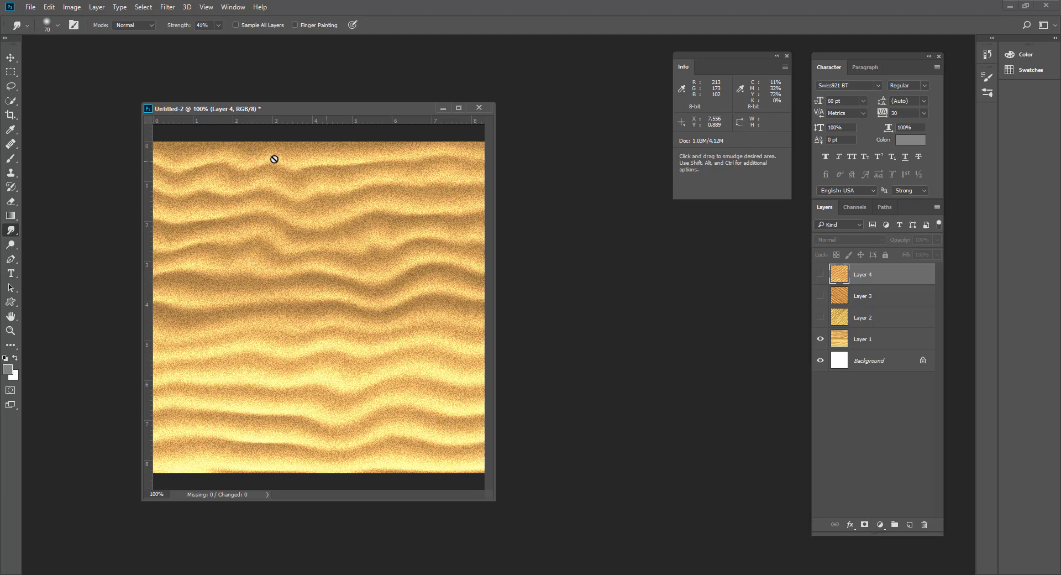
left_click_drag(343, 111, 363, 112)
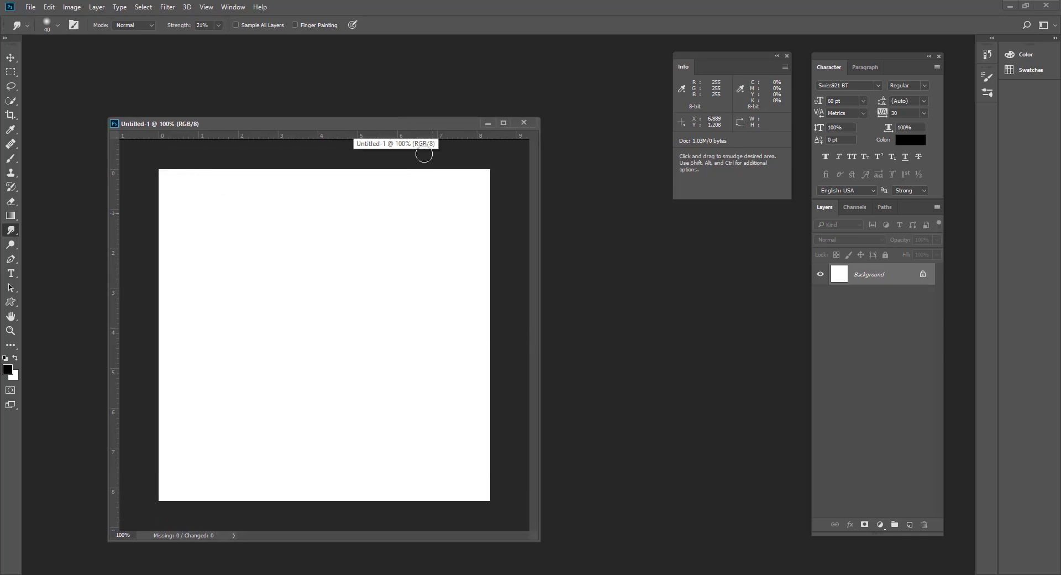
Add a new empty Layer 1 above the white Background.
left_click_drag(440, 123, 467, 110)
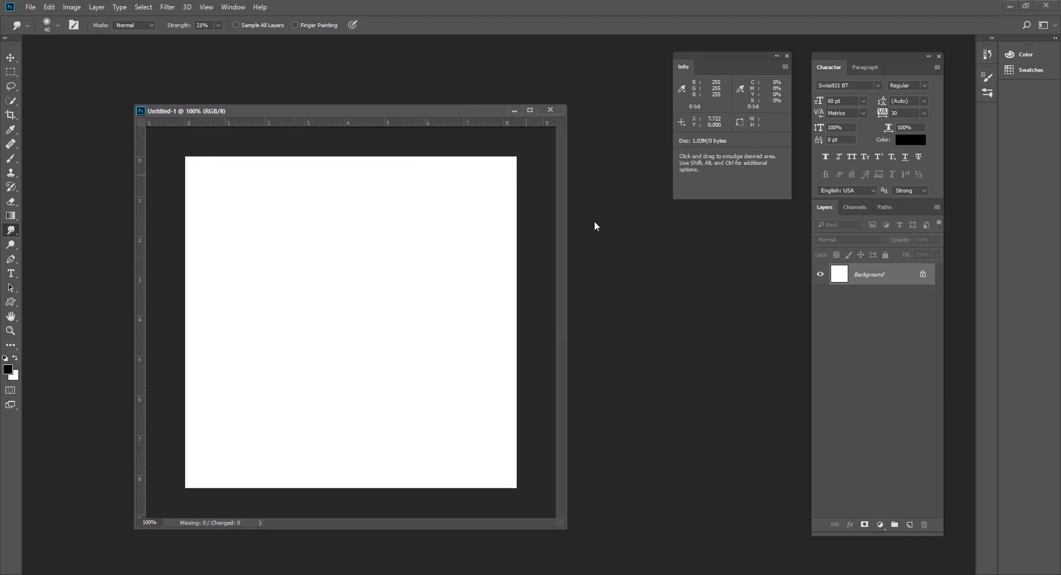
mouse_move(463, 113)
left_mouse_down()
mouse_move(479, 95)
mouse_move(447, 108)
left_mouse_up()
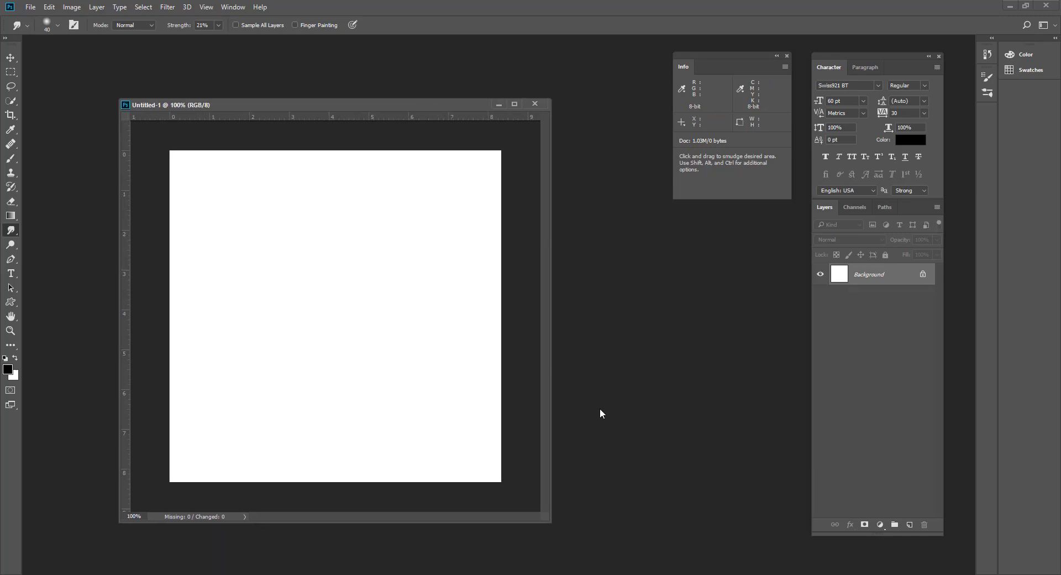
left_click(910, 524)
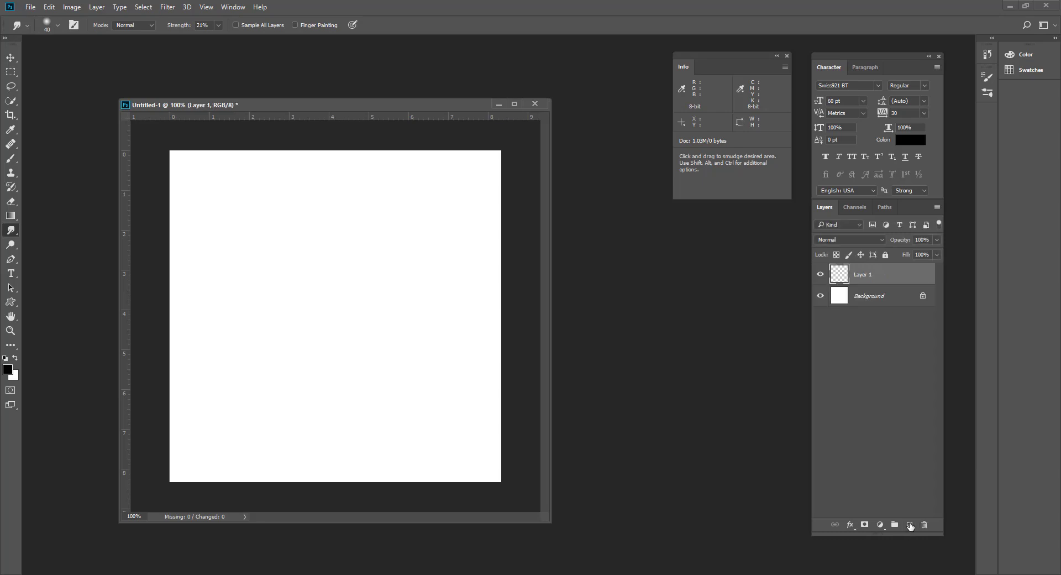
Fill Layer 1 with mid-grey #868686 as the foreground colour.
left_click(9, 369)
left_click(438, 317)
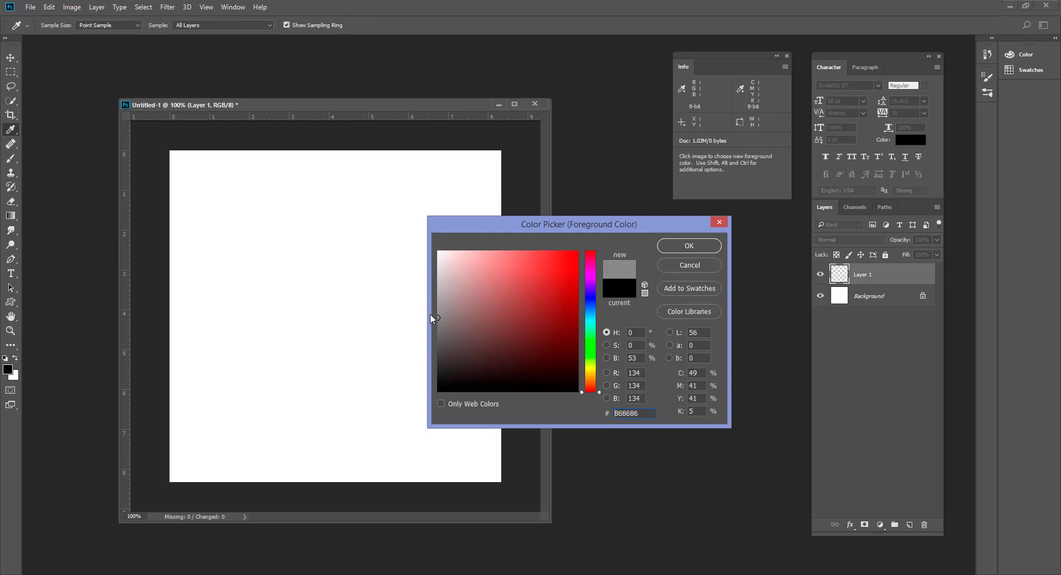
left_click(678, 245)
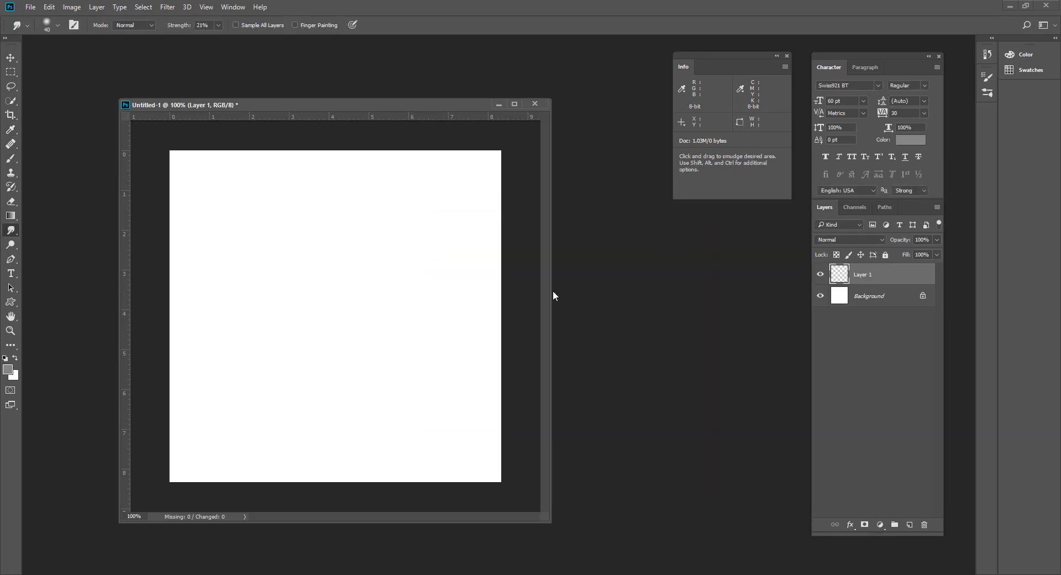
key("alt+BackSpace")
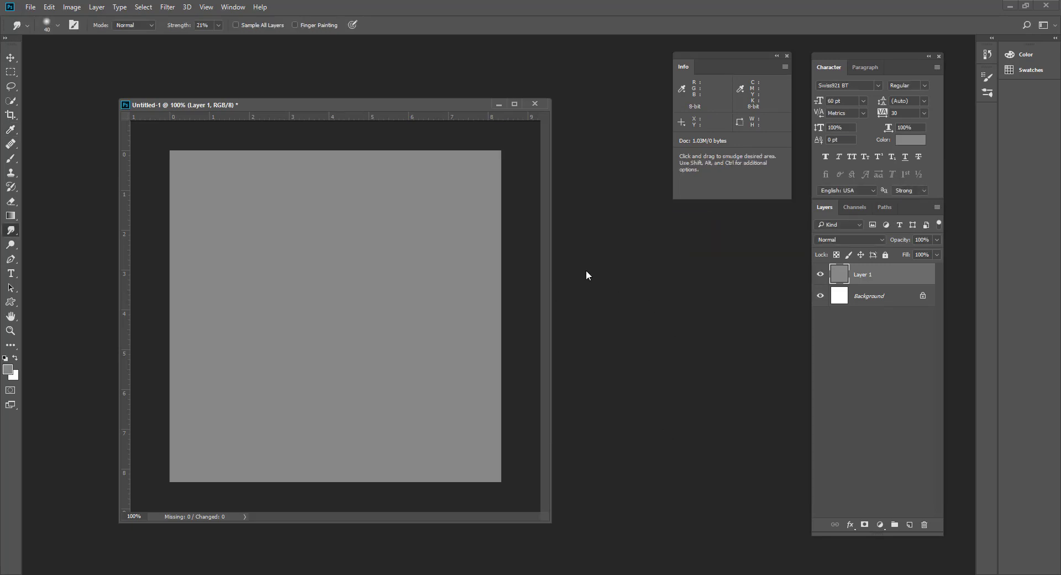
Convert the grey Layer 1 into a Smart Object so filters stay editable.
left_click(166, 8)
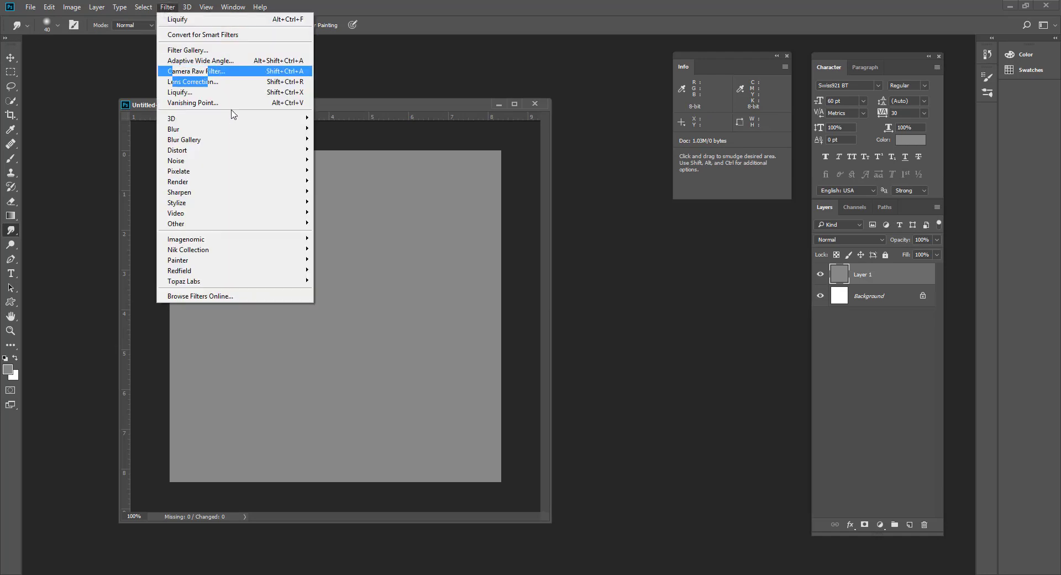
key("Escape")
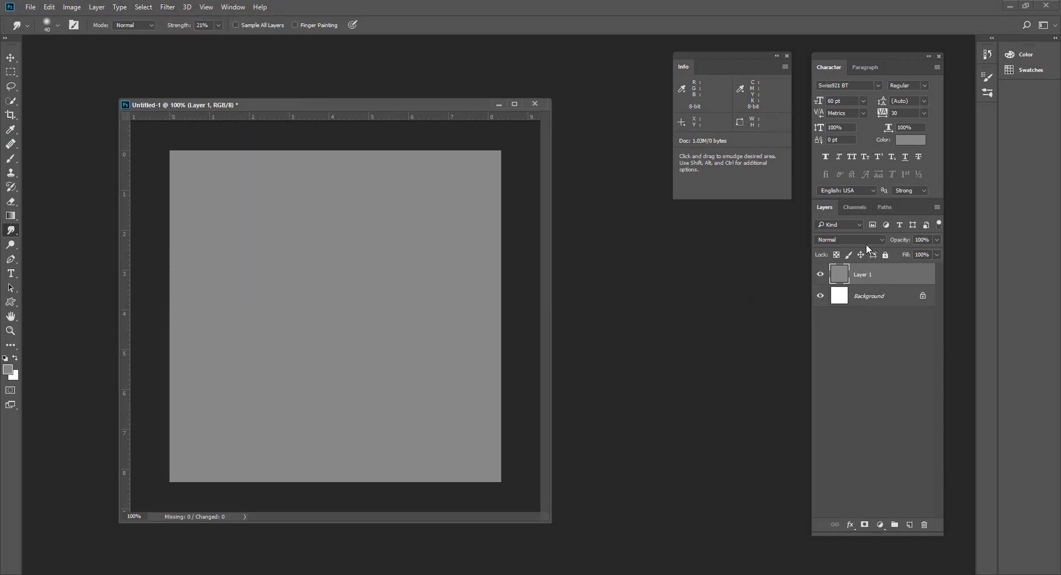
right_click(884, 245)
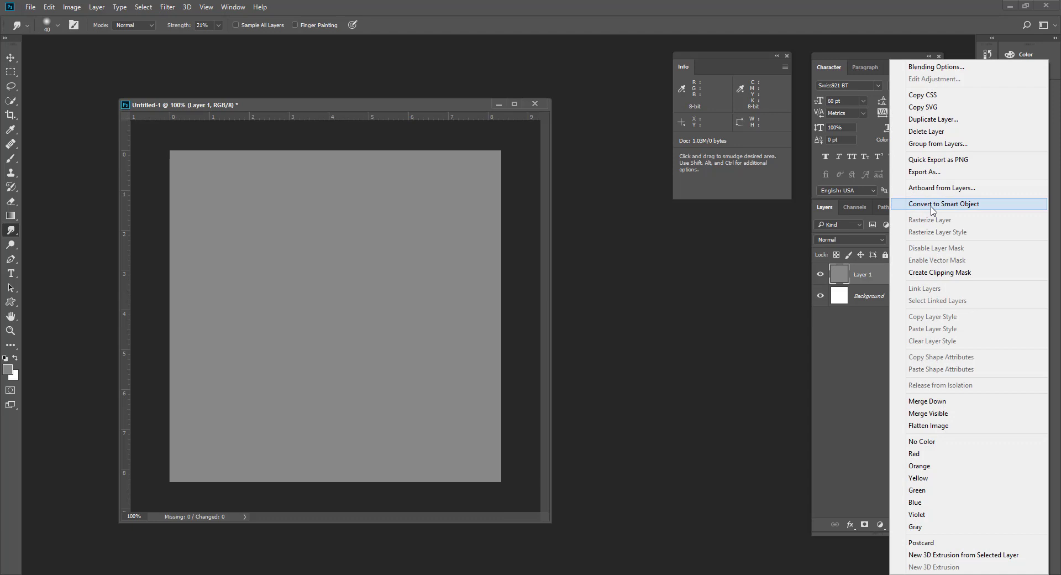
left_click(929, 204)
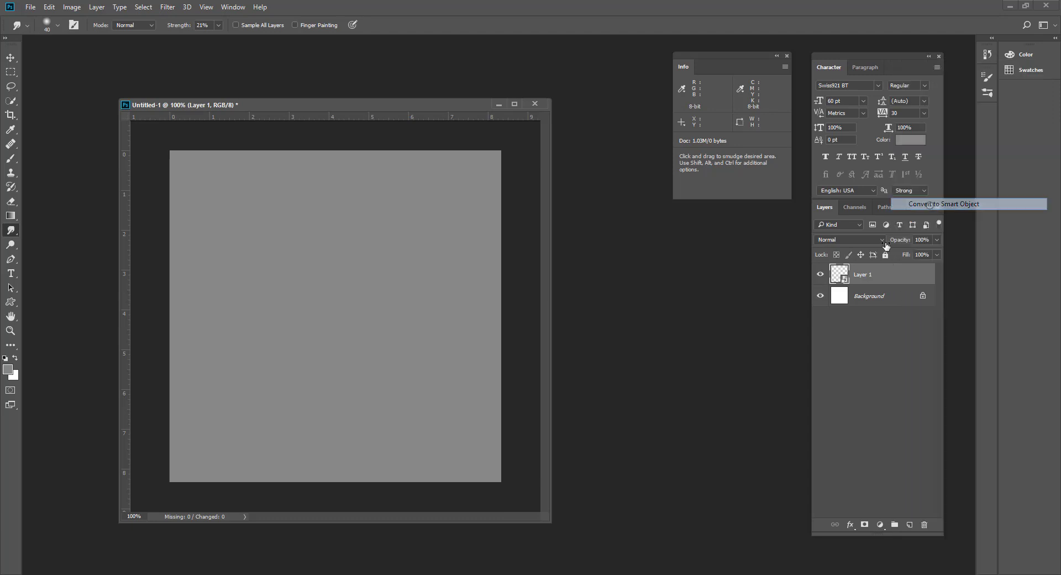
left_click(168, 8)
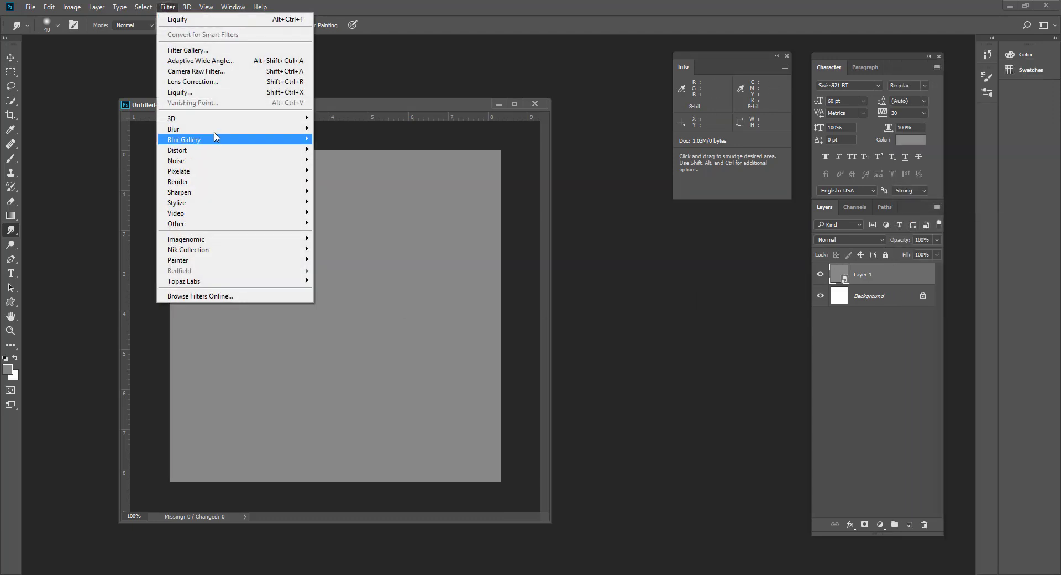
Set Add Noise to 13% amount, Uniform distribution, Monochromatic.
mouse_move(218, 160)
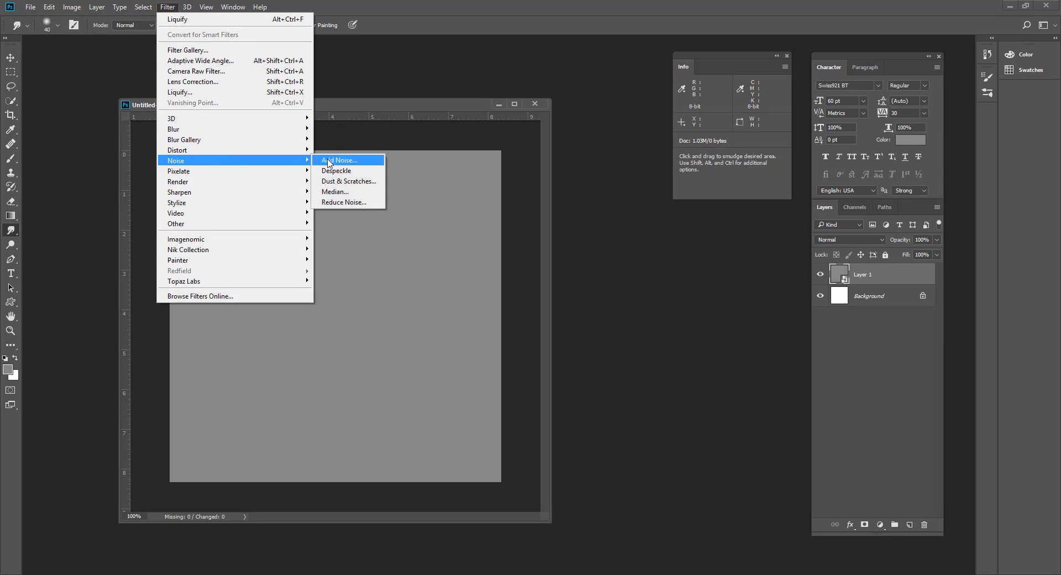
left_click(330, 161)
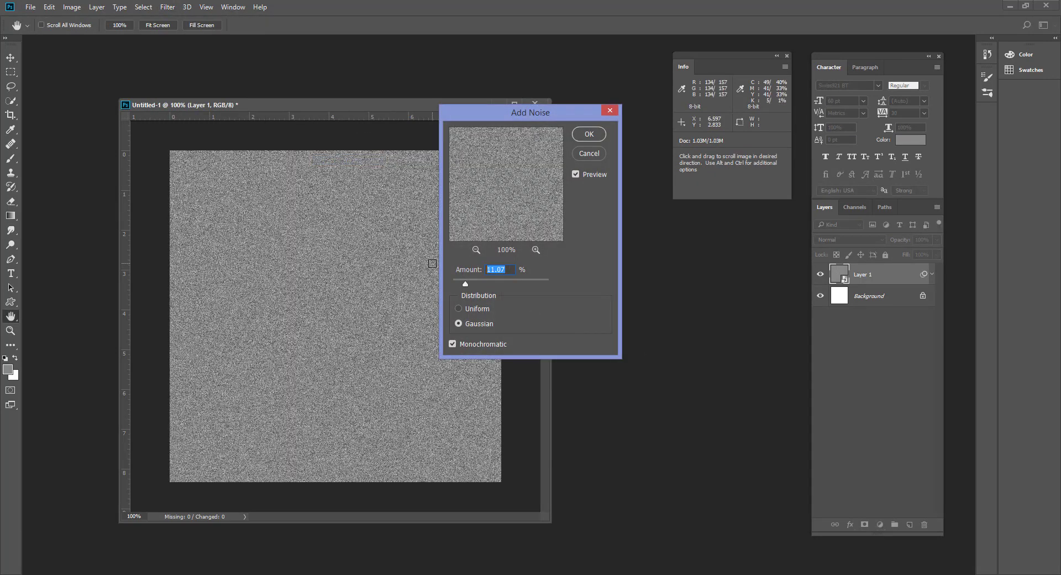
type("13")
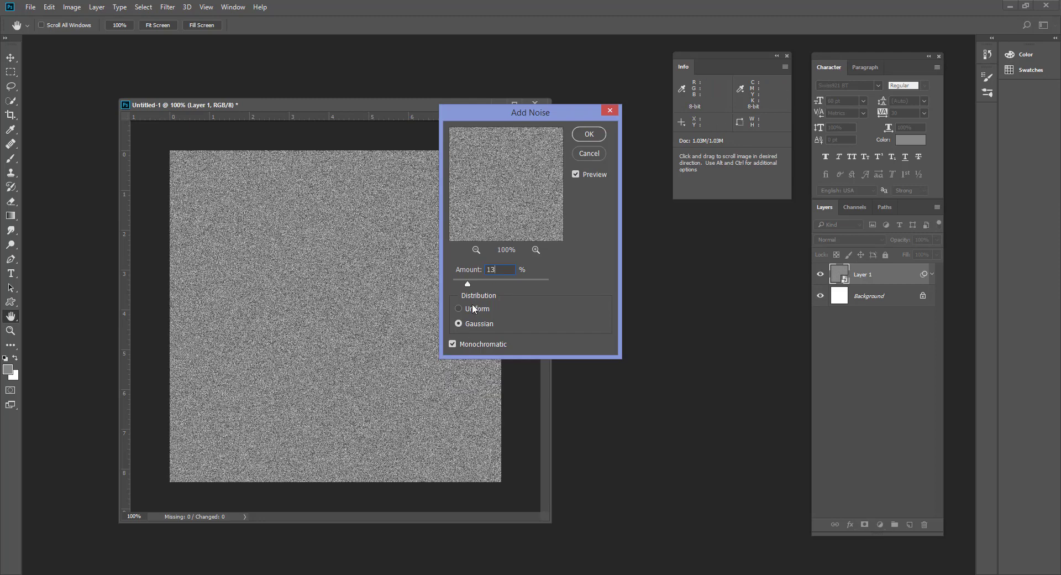
left_click(468, 323)
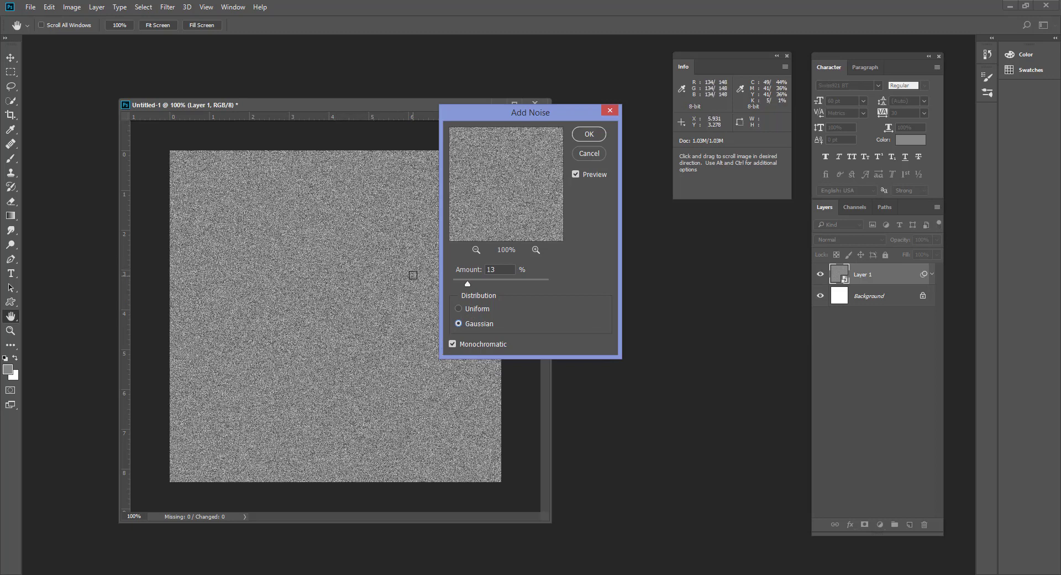
left_click_drag(373, 105, 346, 93)
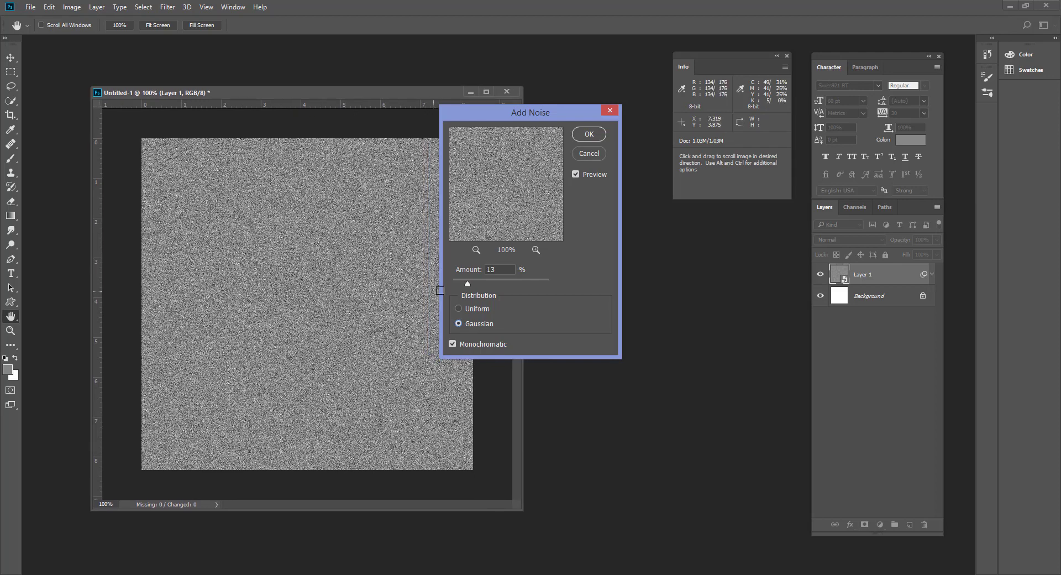
left_click(468, 310)
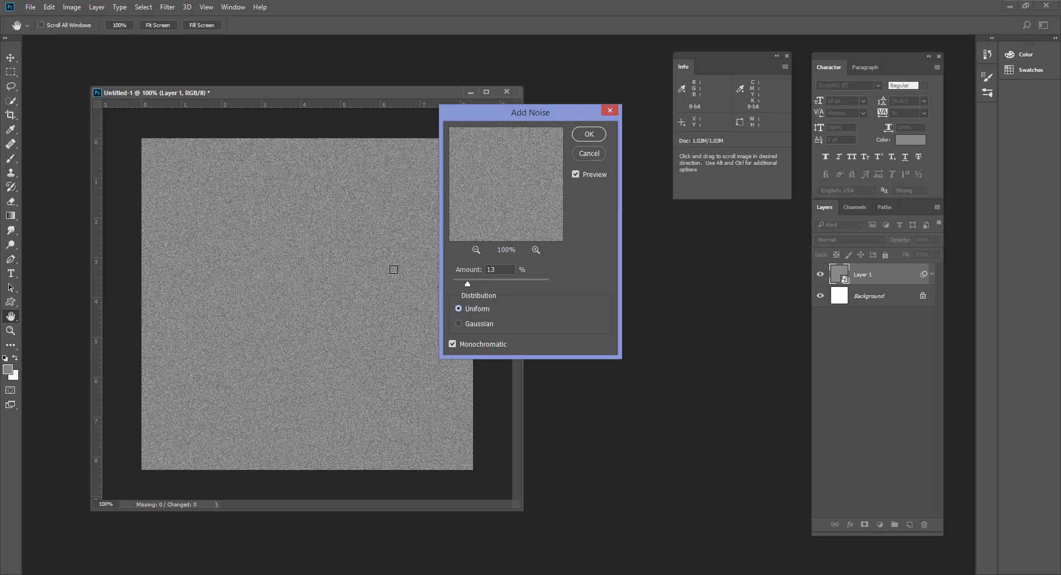
Apply the noise, then add a Solid Color fill layer in tan orange #b28749.
left_click(586, 137)
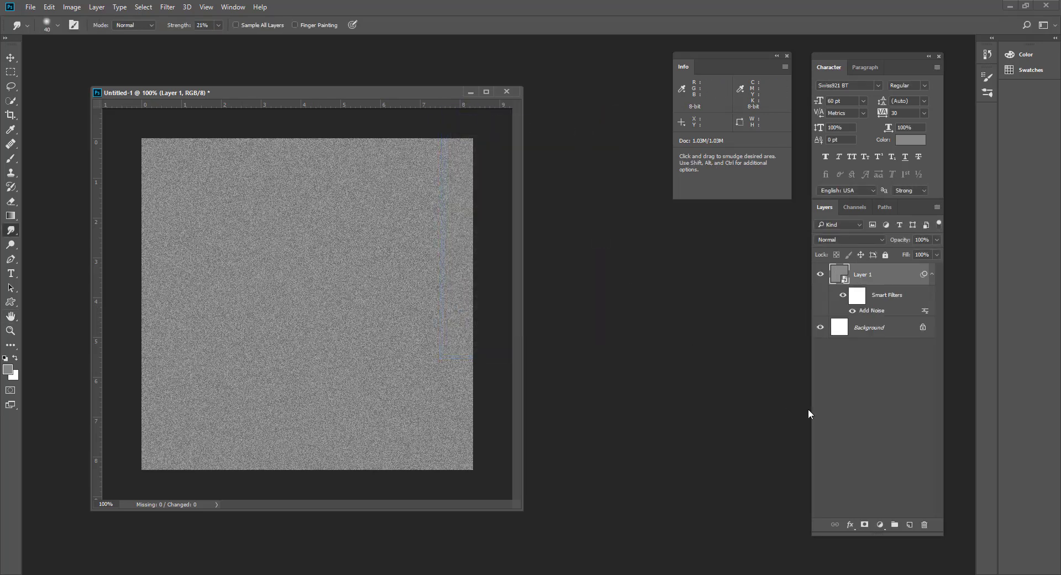
left_click(880, 524)
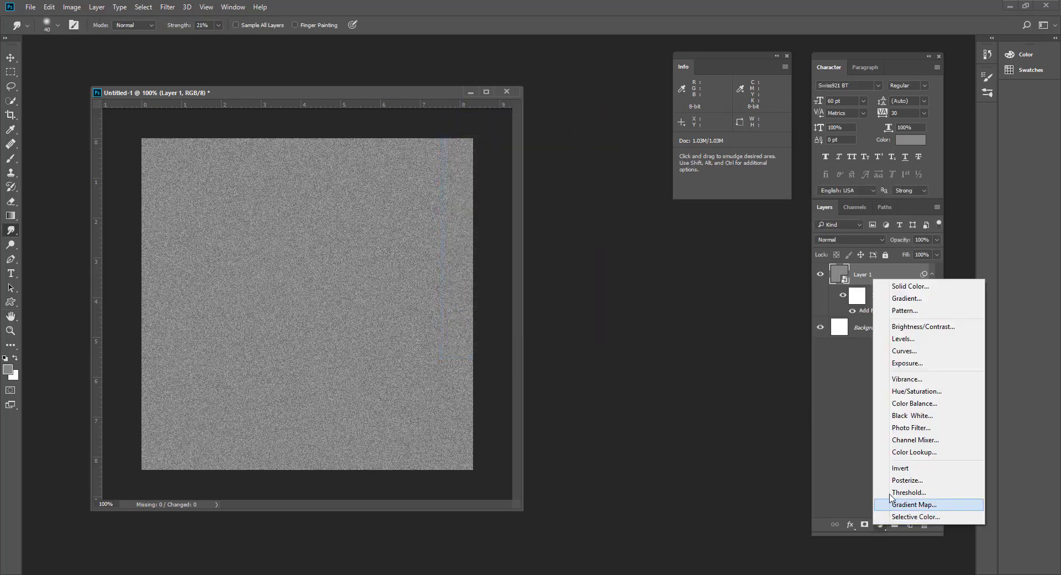
left_click(904, 286)
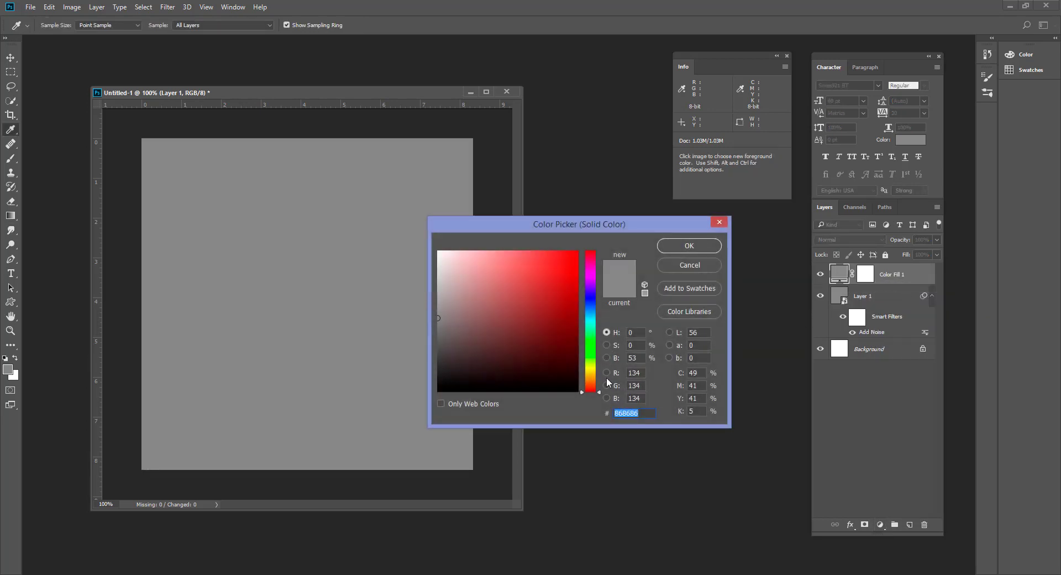
left_click_drag(637, 231, 675, 248)
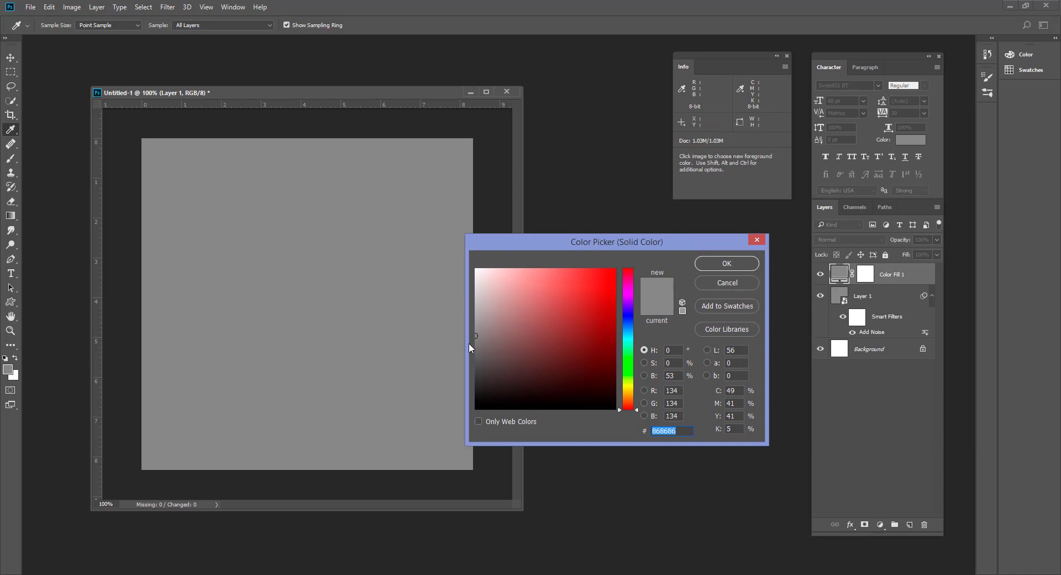
left_click_drag(631, 387, 631, 397)
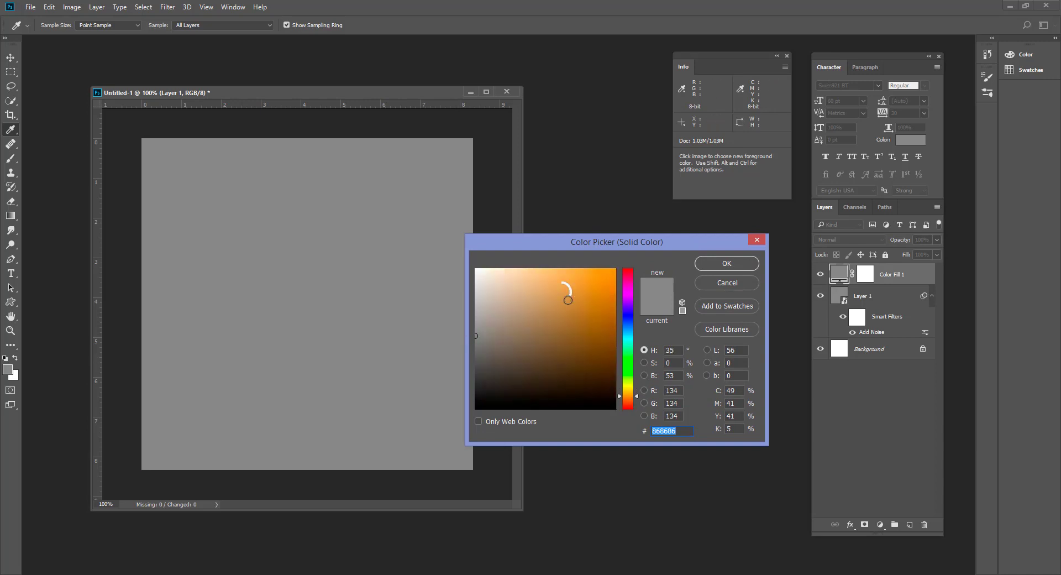
left_click_drag(568, 289, 557, 313)
left_click(737, 268)
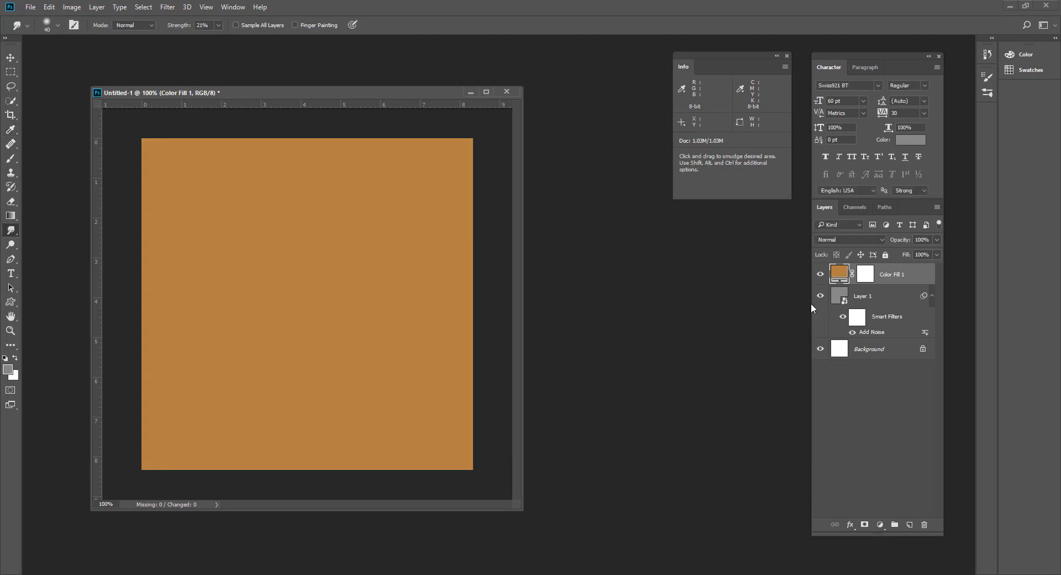
Set Color Fill 1 to Multiply blend mode and reselect Layer 1.
left_click(851, 240)
left_click(829, 267)
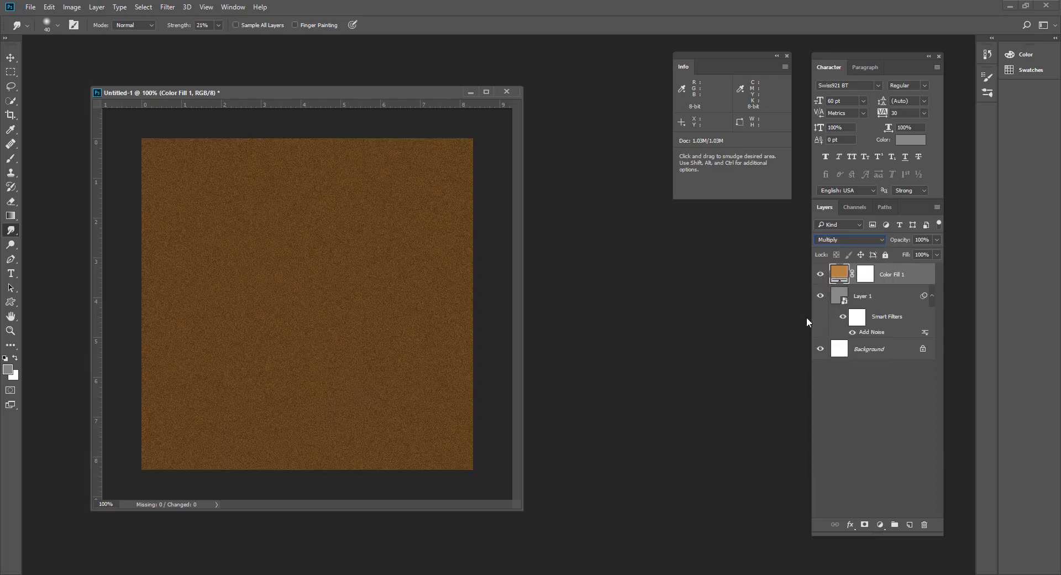
left_click(894, 305)
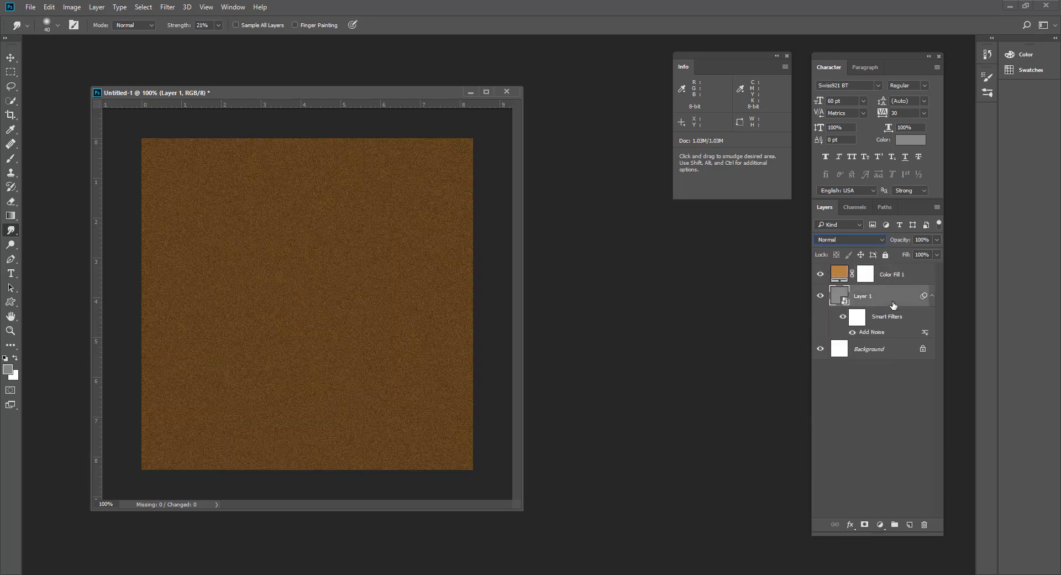
Add a Levels adjustment at 53 / 3.01 / 255 to brighten the noise layer.
left_click(880, 524)
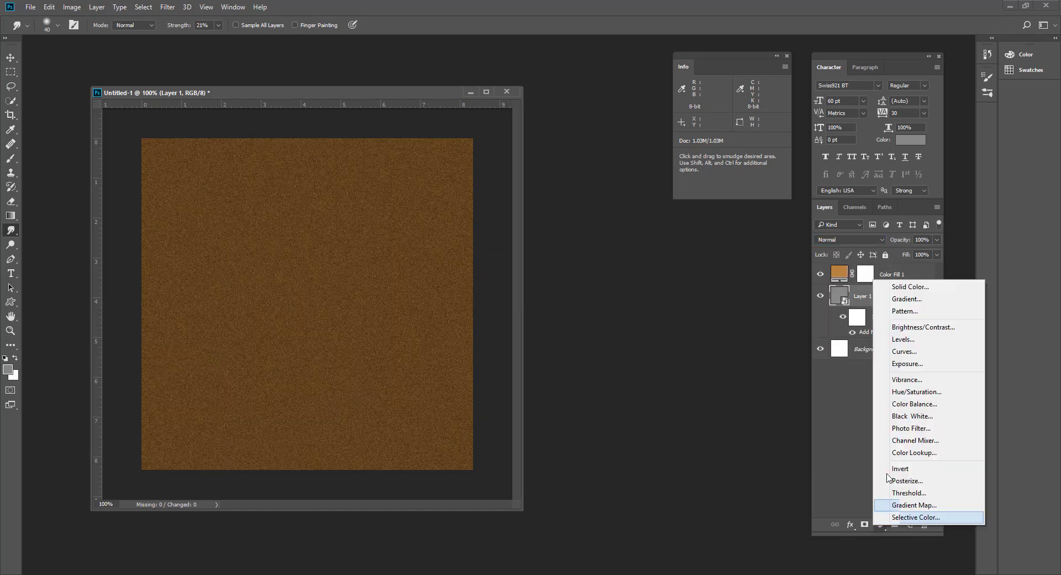
left_click(920, 340)
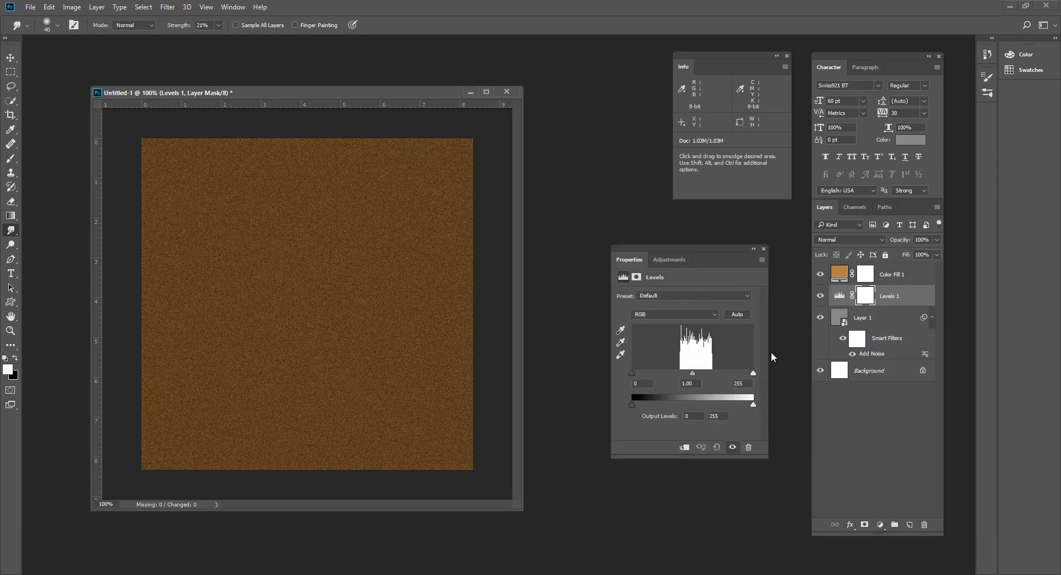
left_click_drag(632, 373, 669, 375)
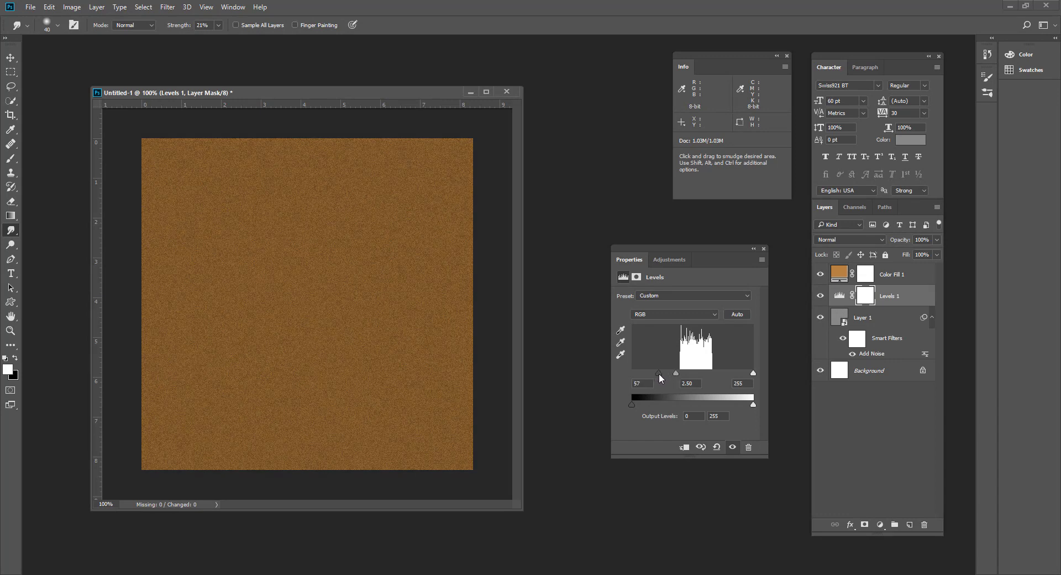
left_click_drag(676, 373, 656, 374)
left_click(763, 249)
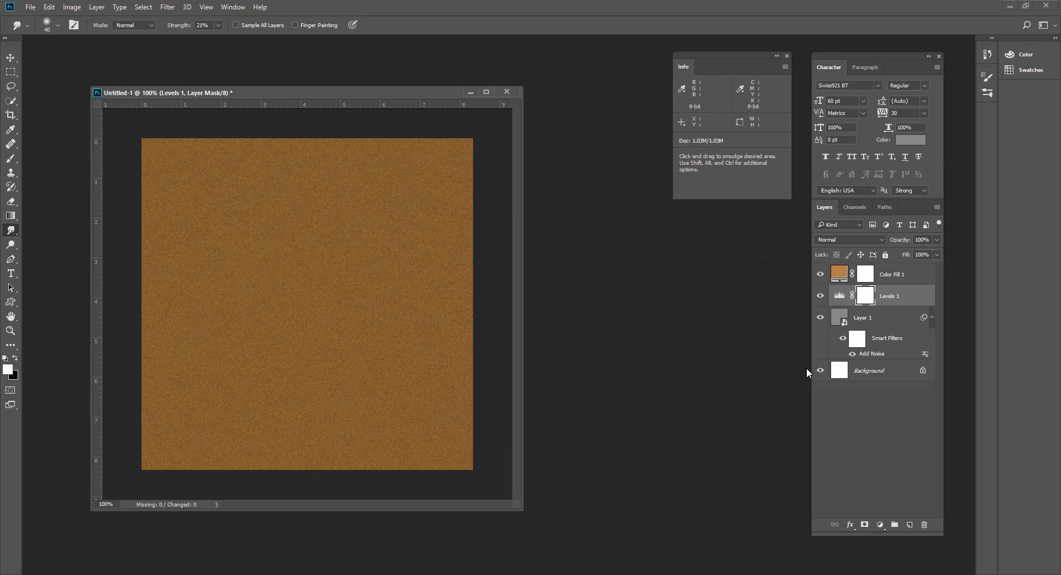
Raise Layer 1's Blend If This Layer black point to 127 in Layer Style.
double_click(896, 318)
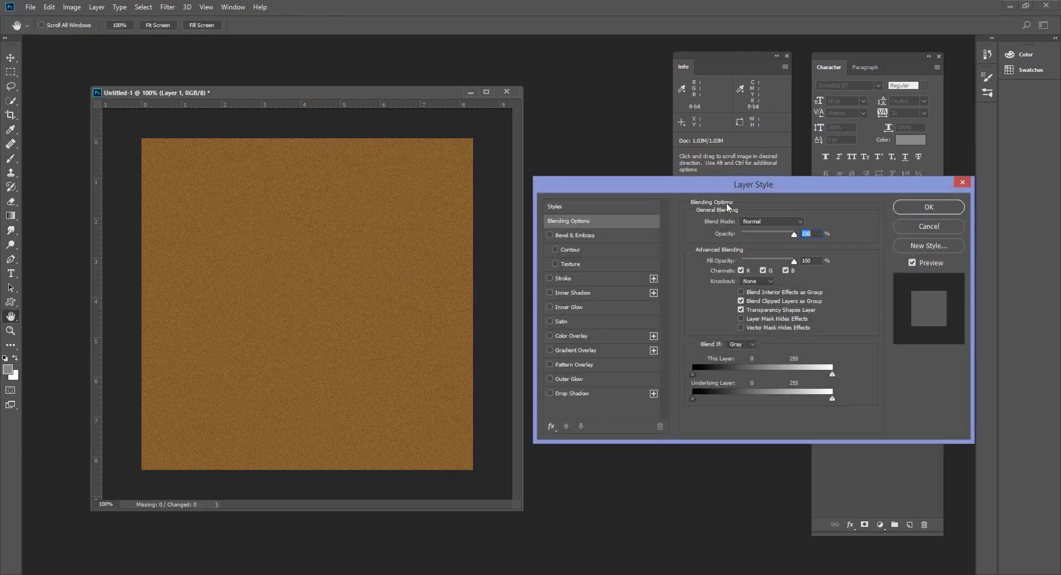
left_click_drag(771, 191, 672, 236)
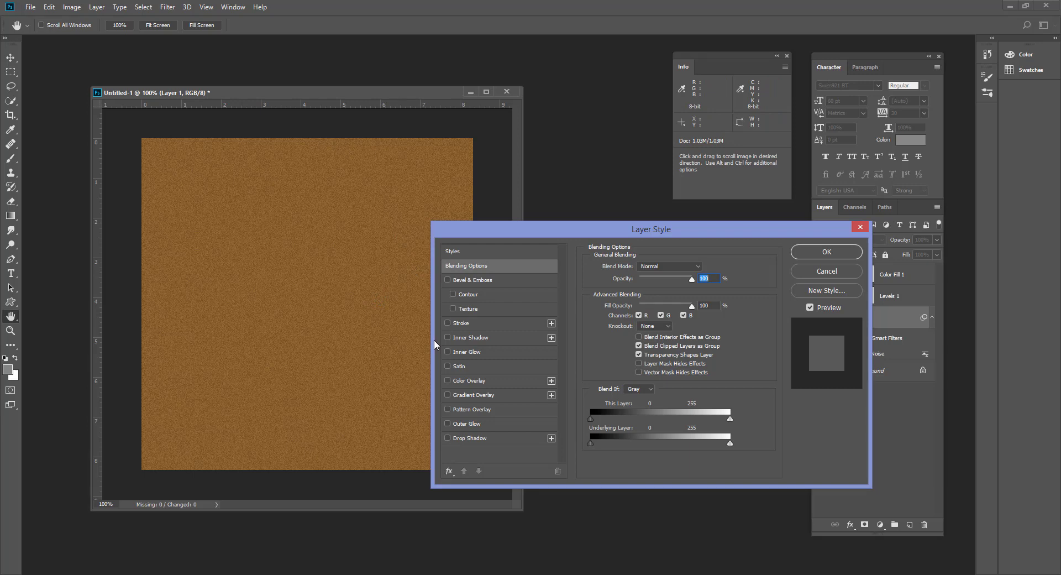
left_click_drag(590, 418, 662, 419)
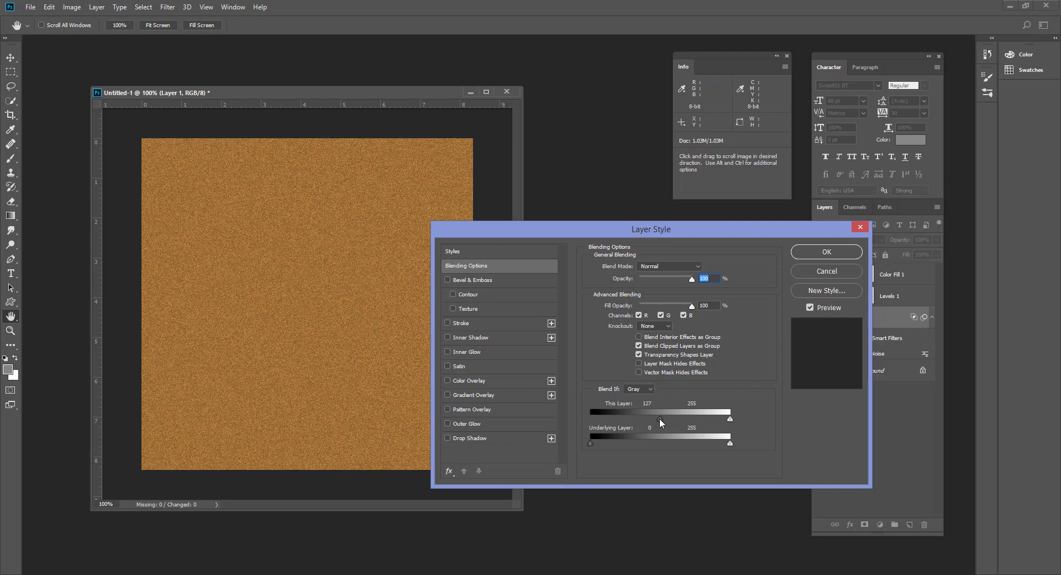
left_click(827, 252)
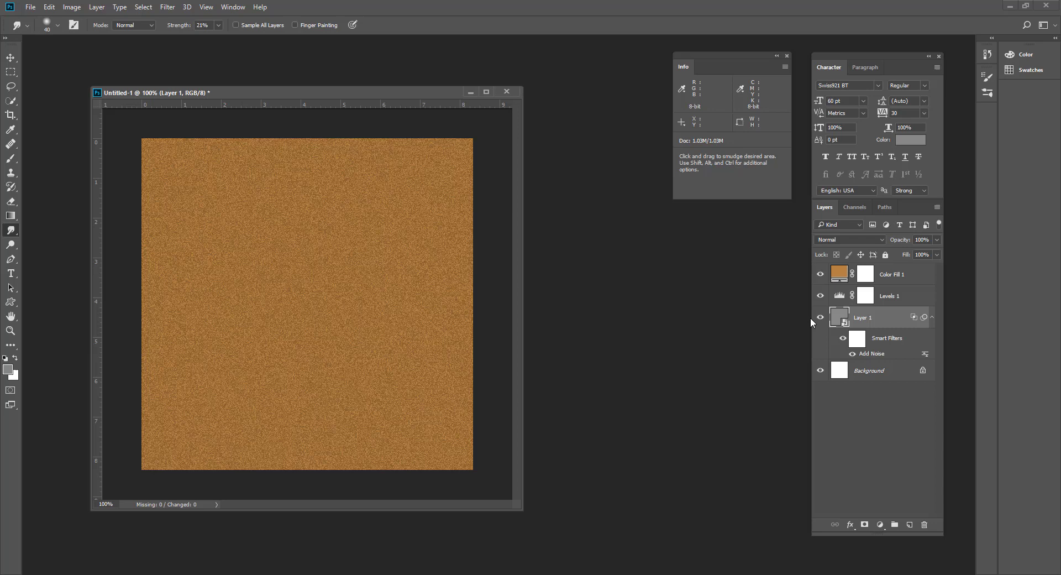
Create an empty Layer 2 above Color Fill 1 and edit a custom grey-and-white banded gradient.
left_click(910, 281)
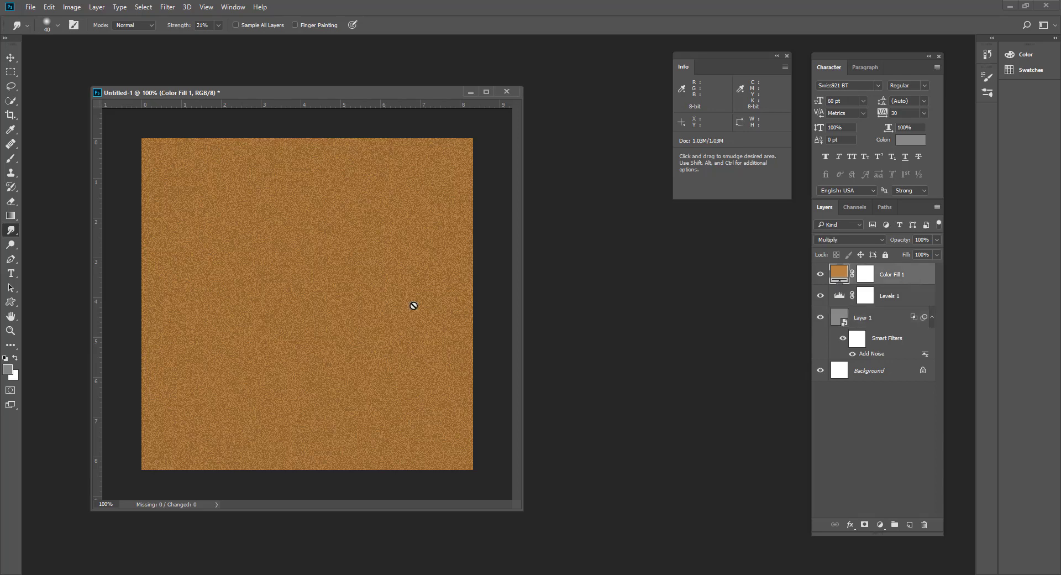
left_click_drag(409, 101, 479, 100)
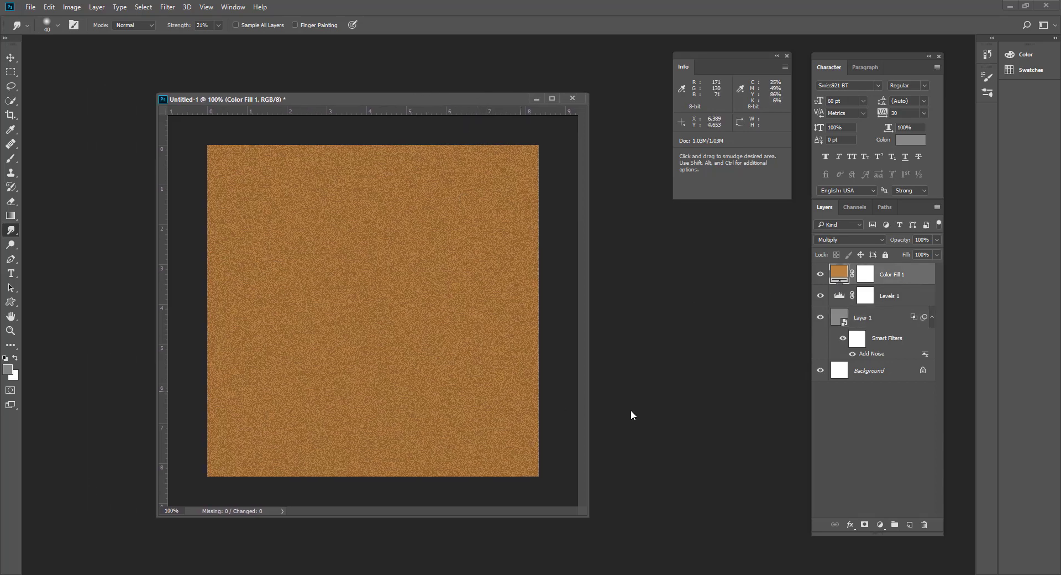
left_click(909, 524)
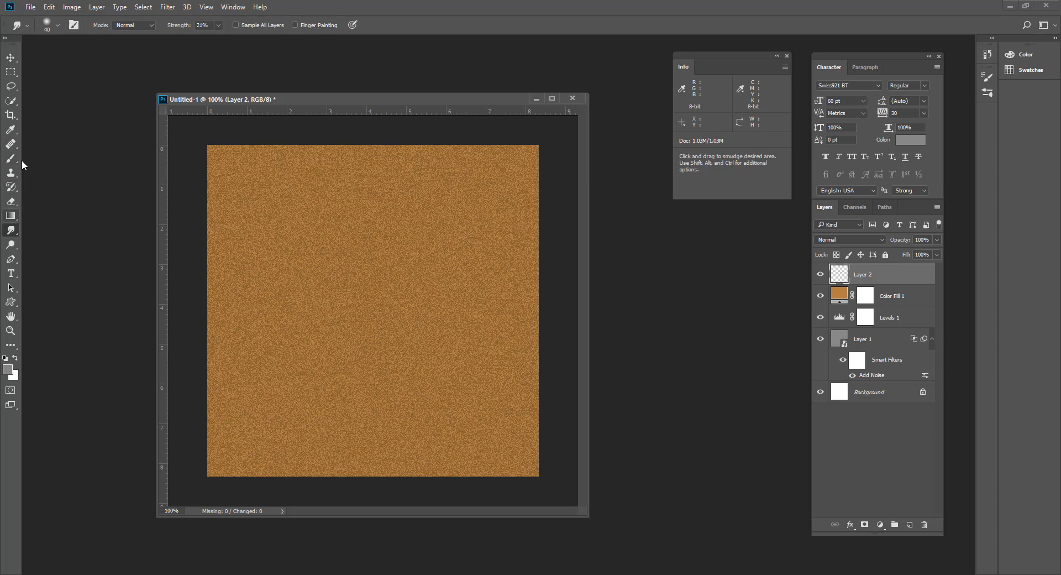
key("g")
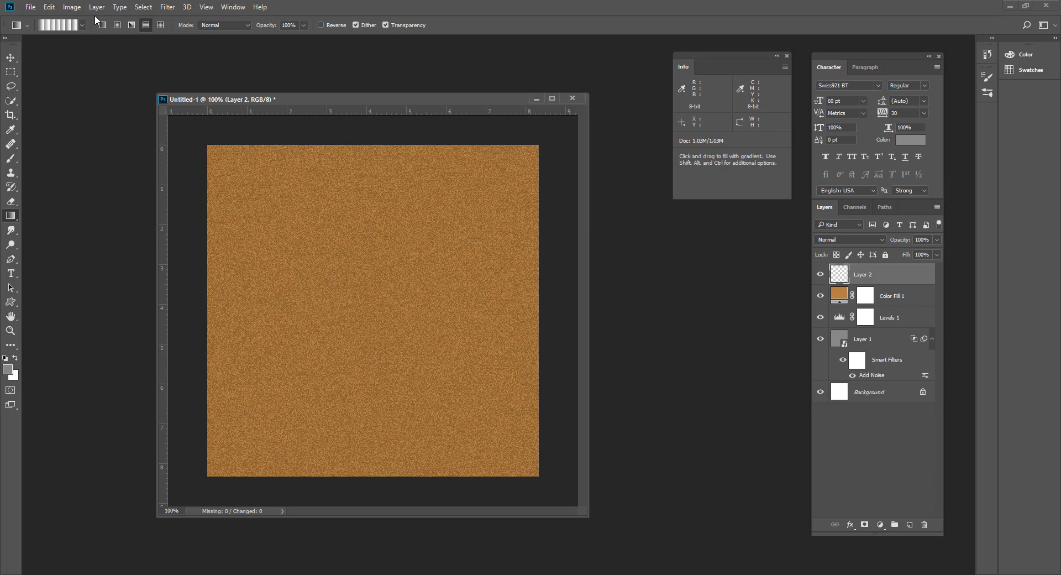
left_click(57, 26)
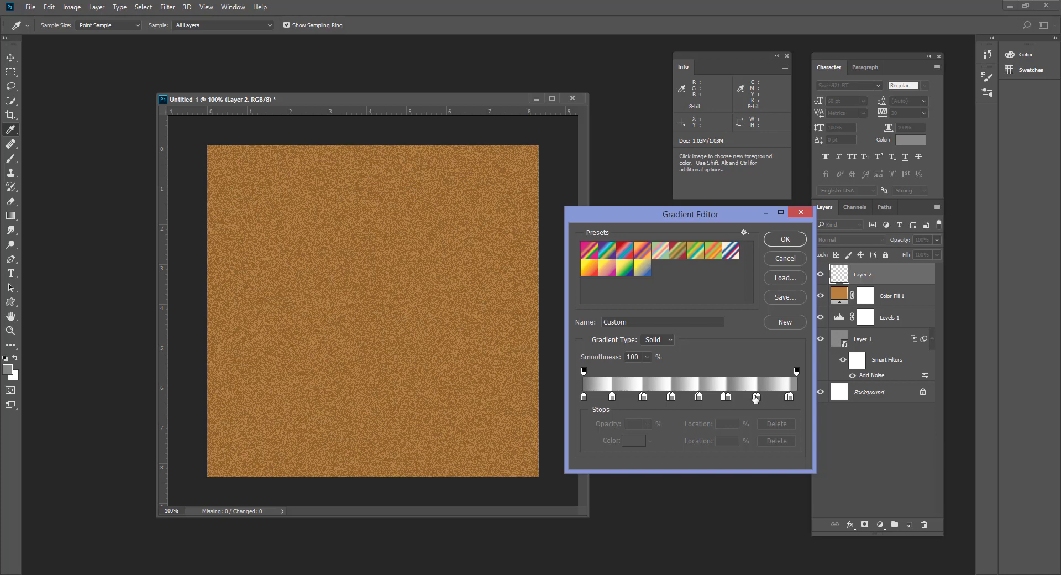
Accept the banded gradient and try vertical gradients on Layer 2, undoing each.
left_click(784, 241)
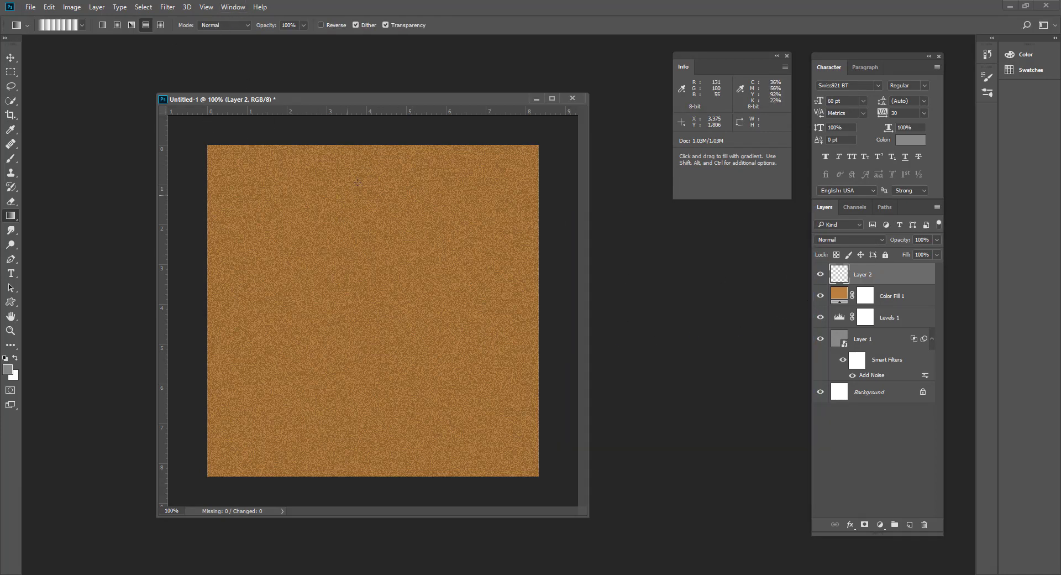
left_click_drag(369, 148, 370, 214)
left_click_drag(365, 458, 365, 458)
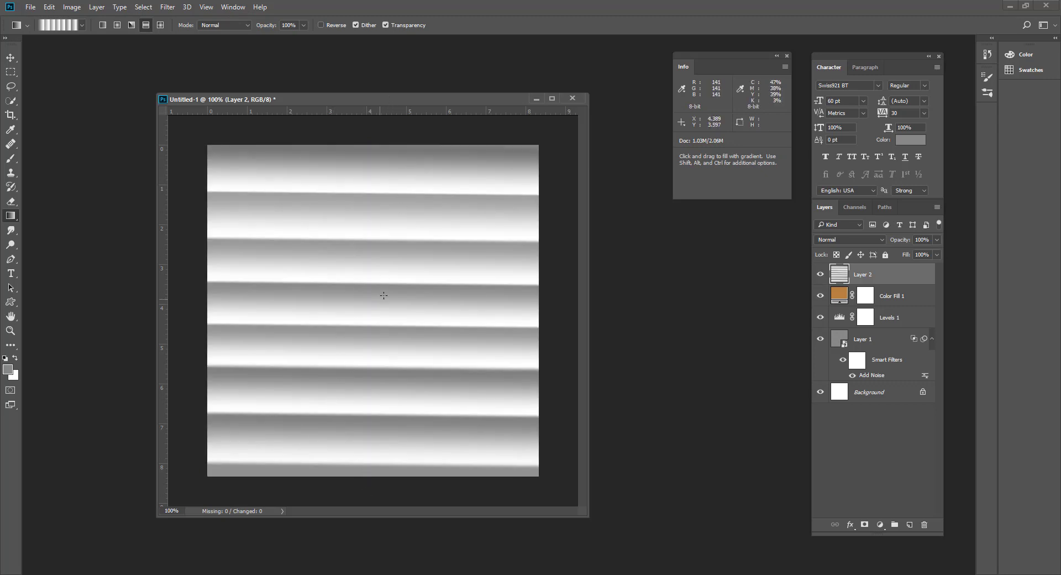
key("ctrl+z")
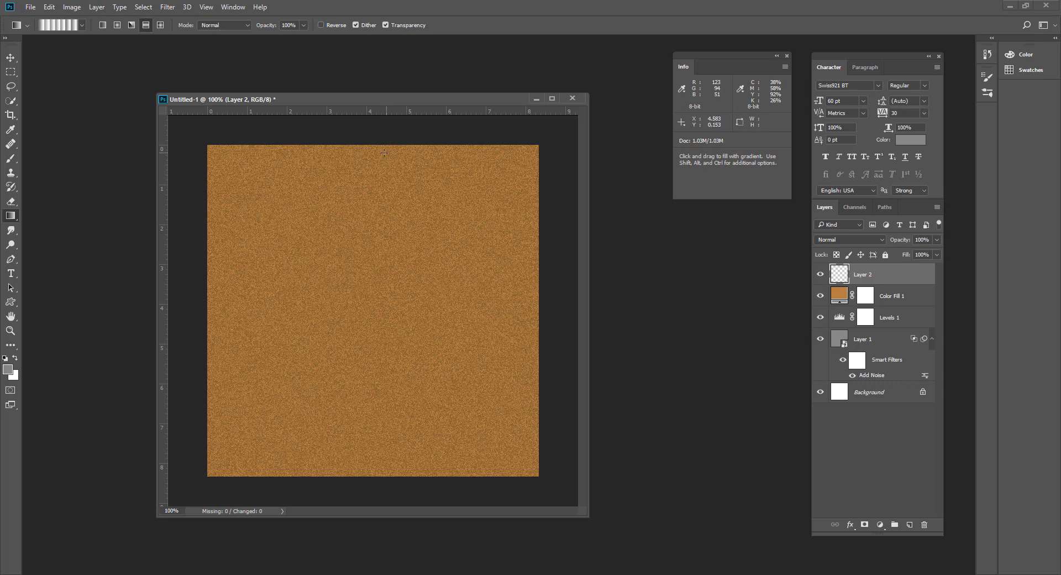
left_click_drag(382, 145, 384, 185)
left_click_drag(368, 383, 366, 521)
key("ctrl+z")
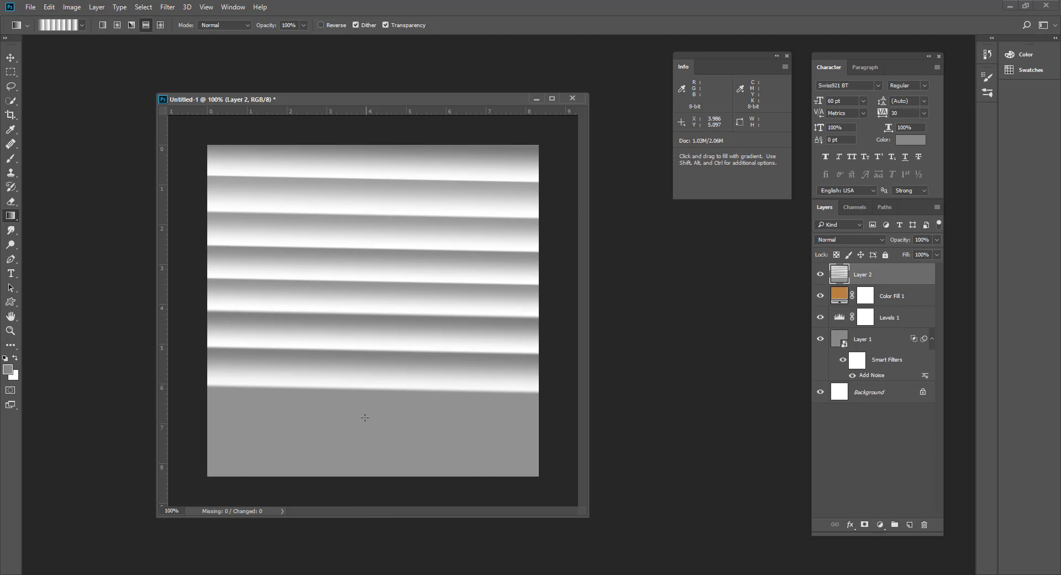
Try denser stripes, clear them, then drag a diagonal gradient from top-right to bottom-left.
left_click_drag(366, 338, 359, 525)
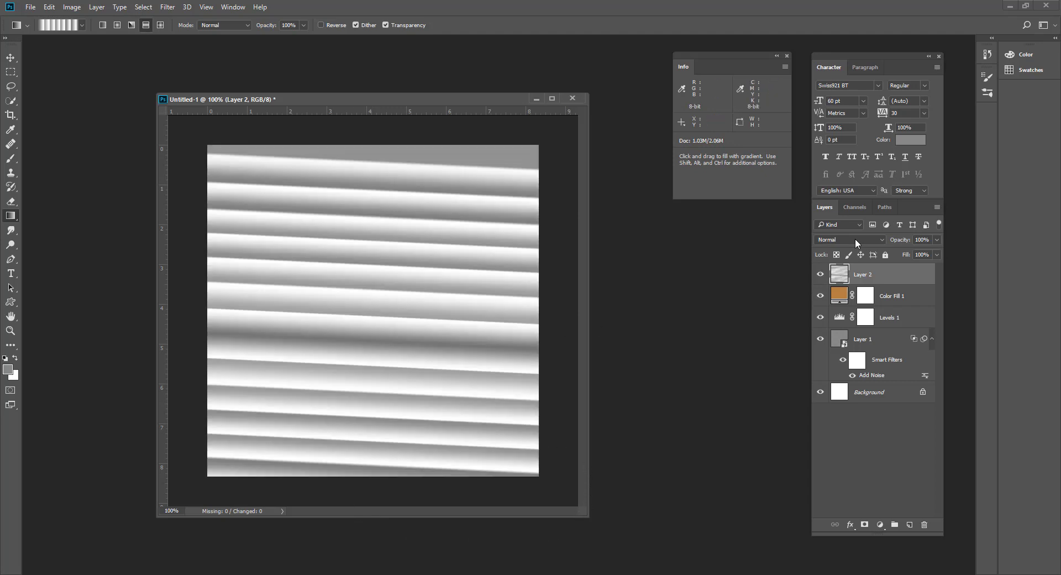
left_click_drag(356, 297, 303, 315)
key("Delete")
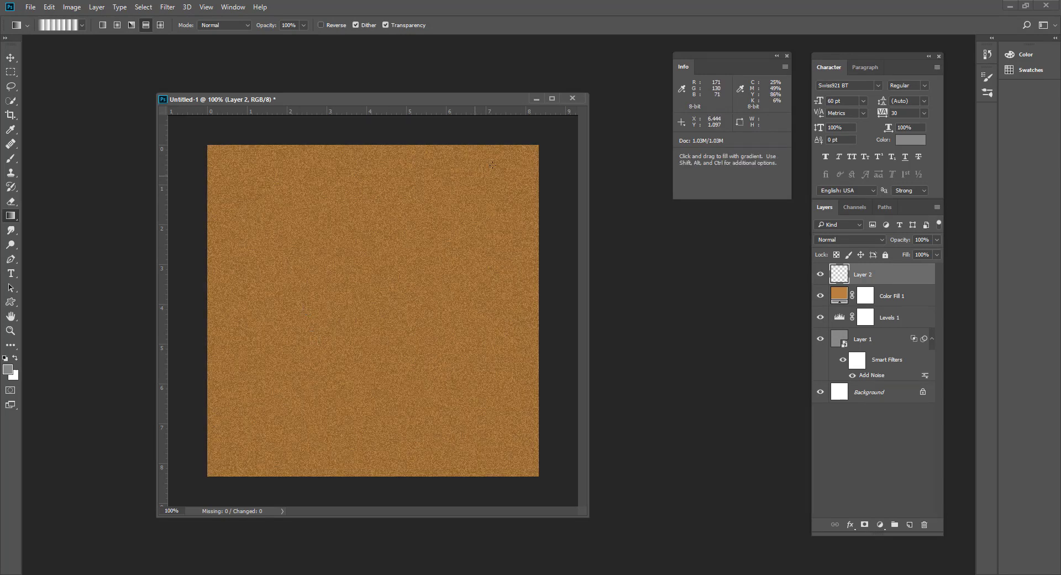
left_click_drag(525, 146, 485, 207)
left_click_drag(371, 336, 209, 481)
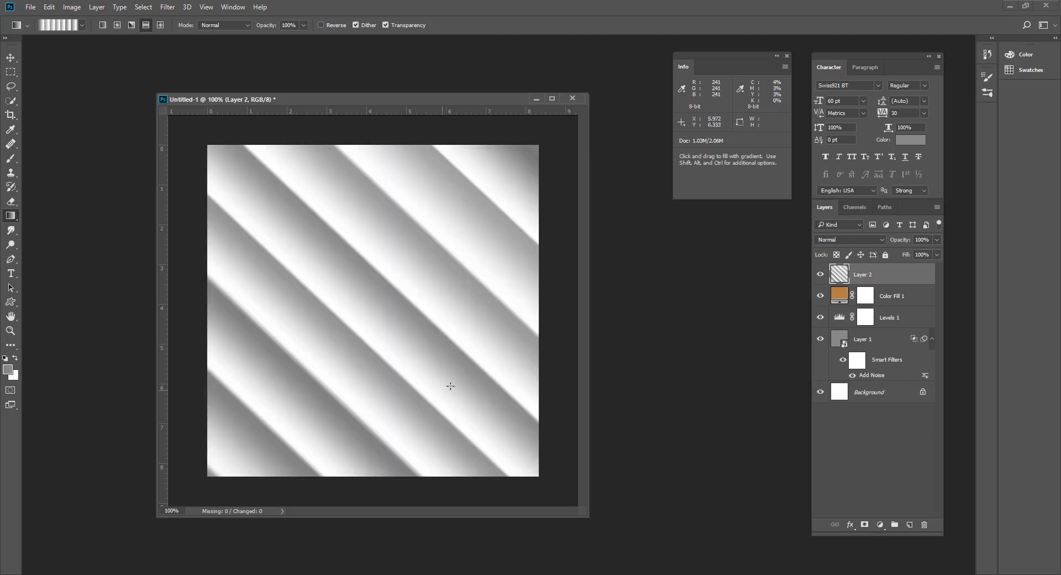
Try several diagonal stripe gradients on Layer 2, undoing the unsatisfactory ones.
key("ctrl+z")
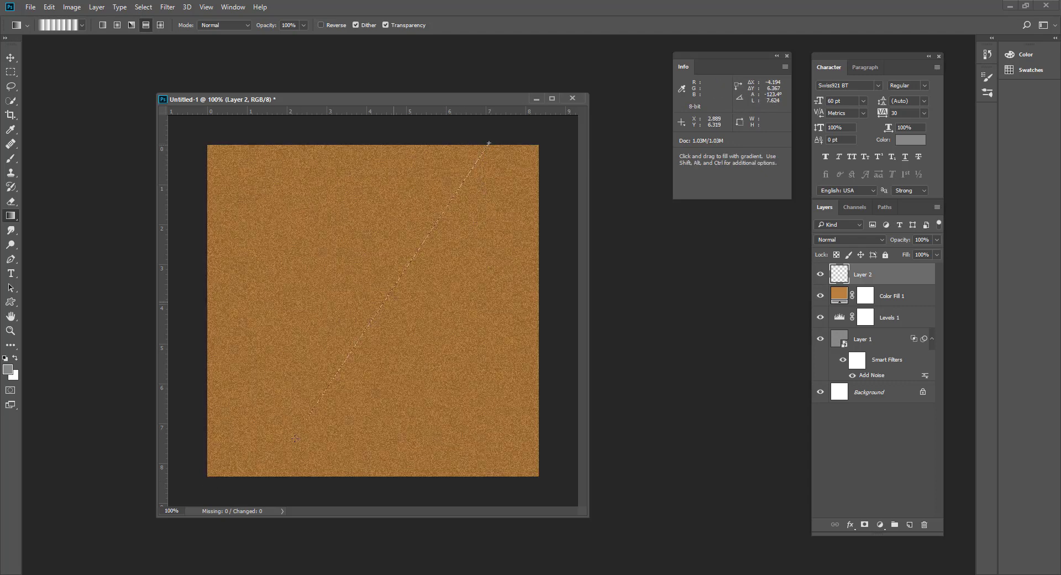
left_click_drag(295, 438, 248, 500)
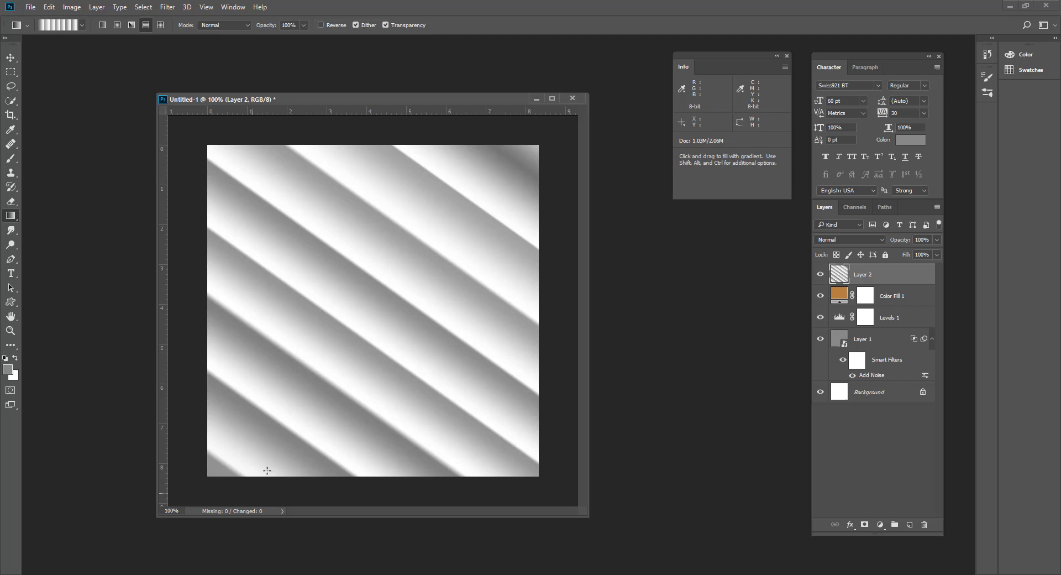
key("ctrl+z")
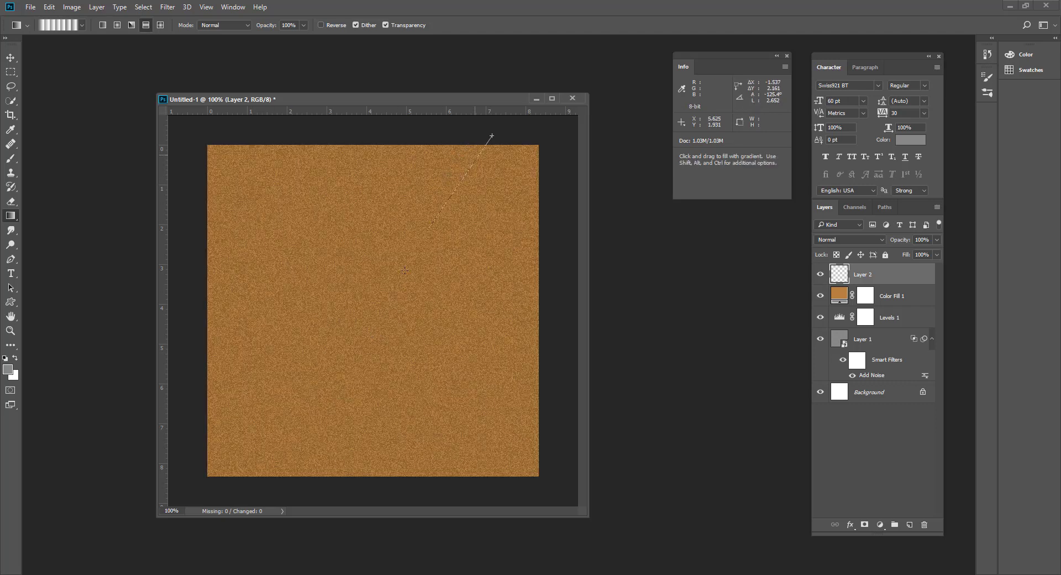
left_click_drag(491, 136, 237, 491)
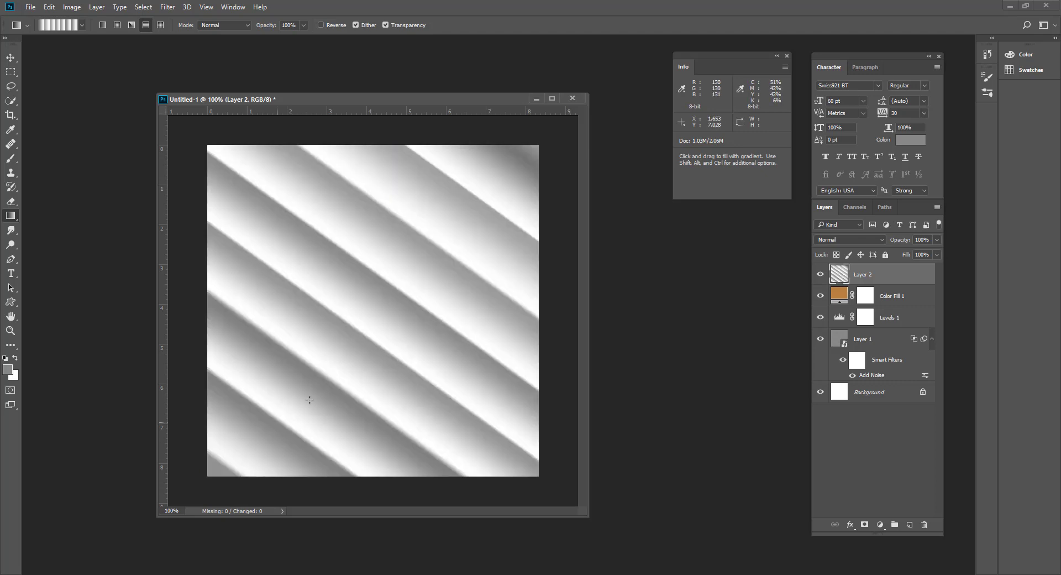
key("ctrl+z")
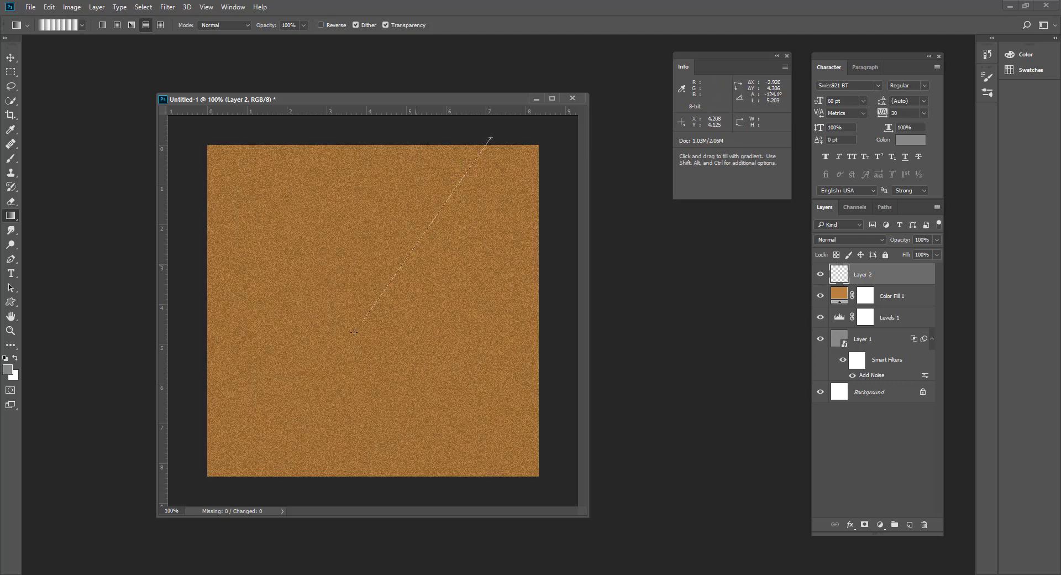
left_click_drag(299, 399, 268, 485)
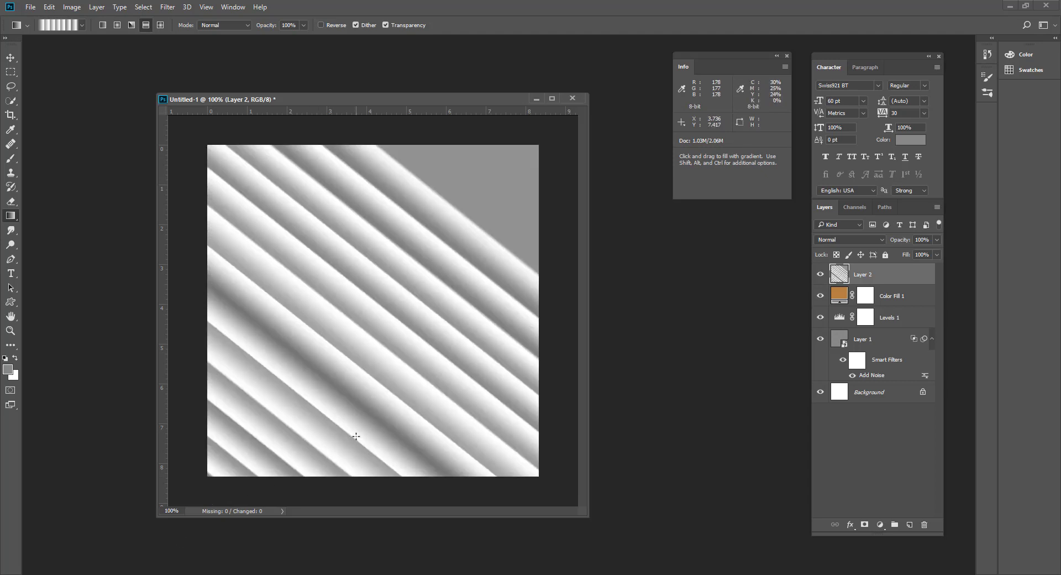
Redraw the diagonal stripes repeatedly until the bands cover the whole canvas edge to edge.
left_click_drag(481, 223, 514, 146)
left_click_drag(236, 474, 198, 540)
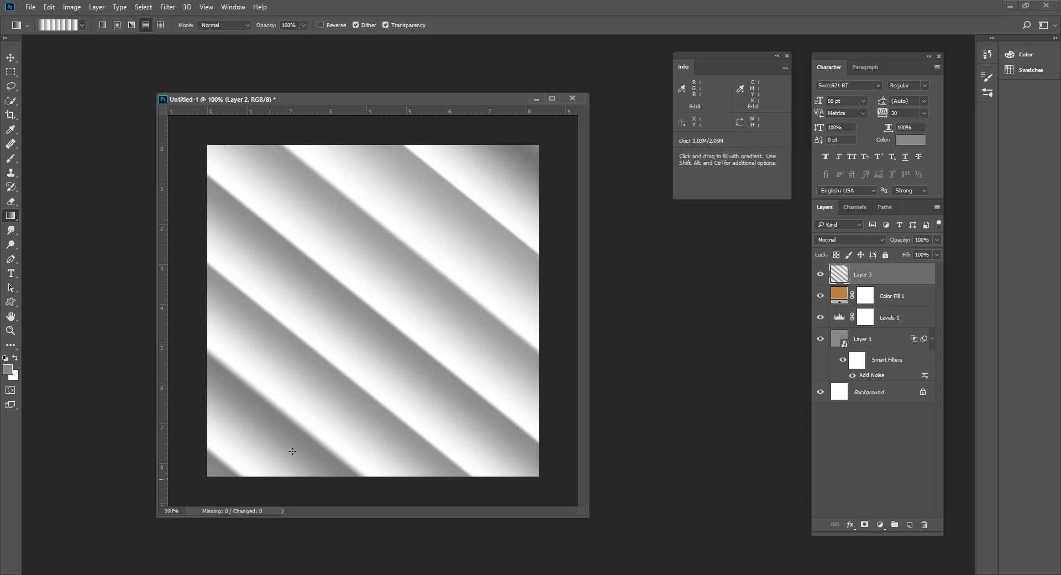
left_click_drag(479, 189, 479, 191)
left_click_drag(418, 259, 230, 474)
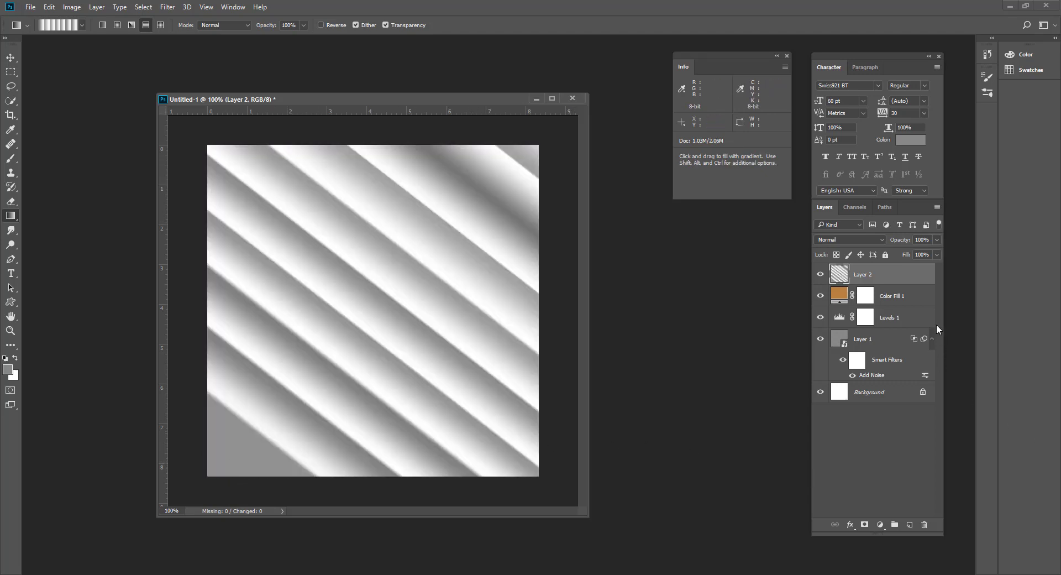
left_click_drag(334, 312, 445, 248)
left_click_drag(475, 185, 229, 486)
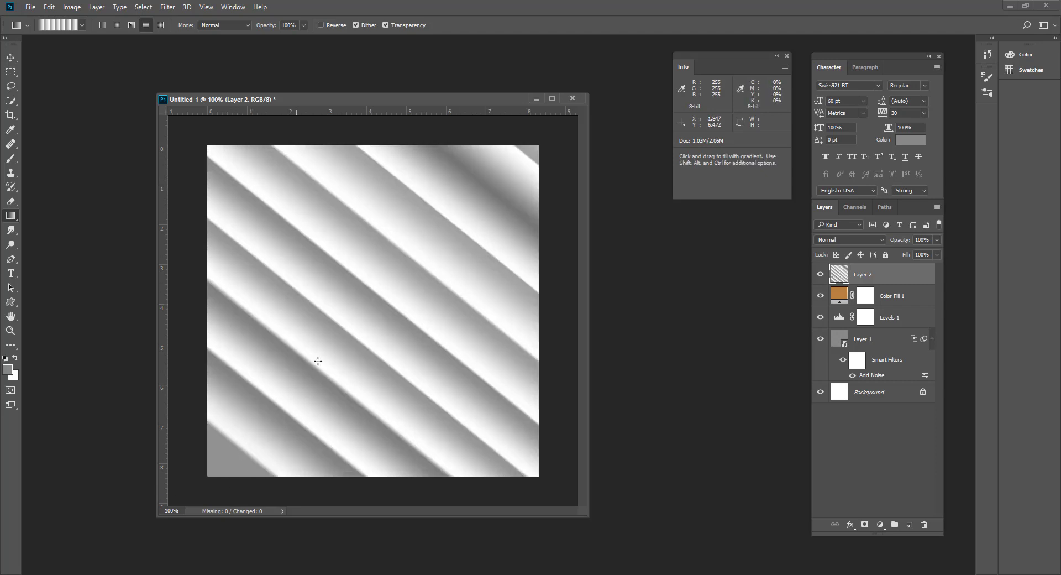
left_click_drag(343, 345, 236, 467)
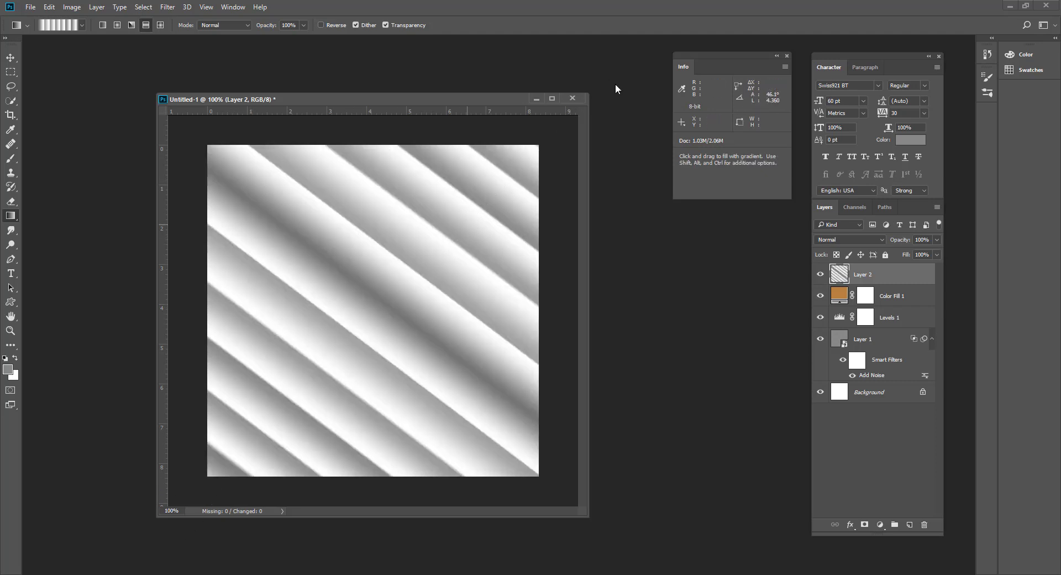
left_click_drag(470, 238, 239, 479)
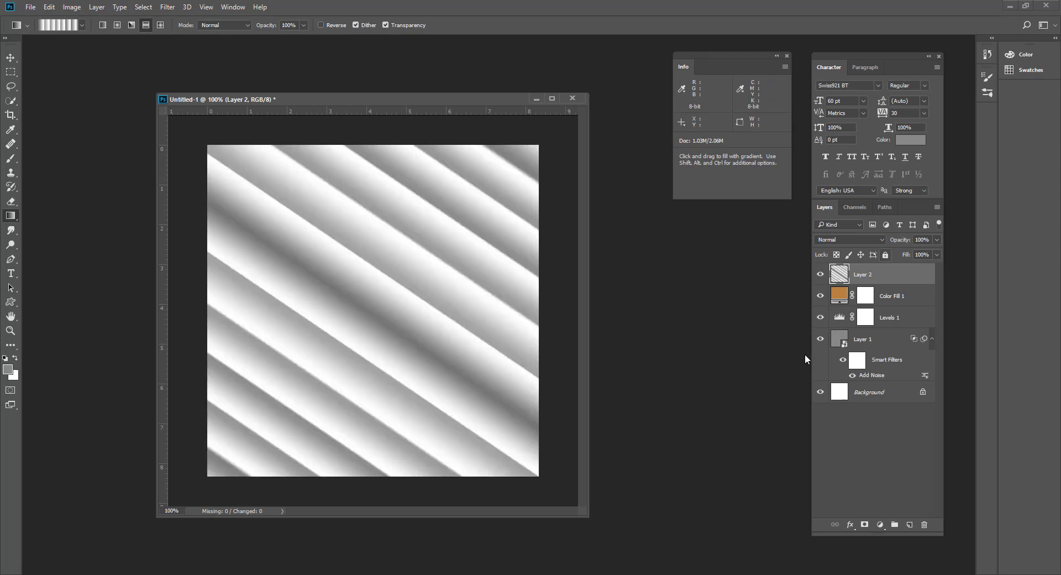
Blend Layer 2 in Divide mode so the stripes turn golden, and open Filter > Liquify.
left_click(850, 240)
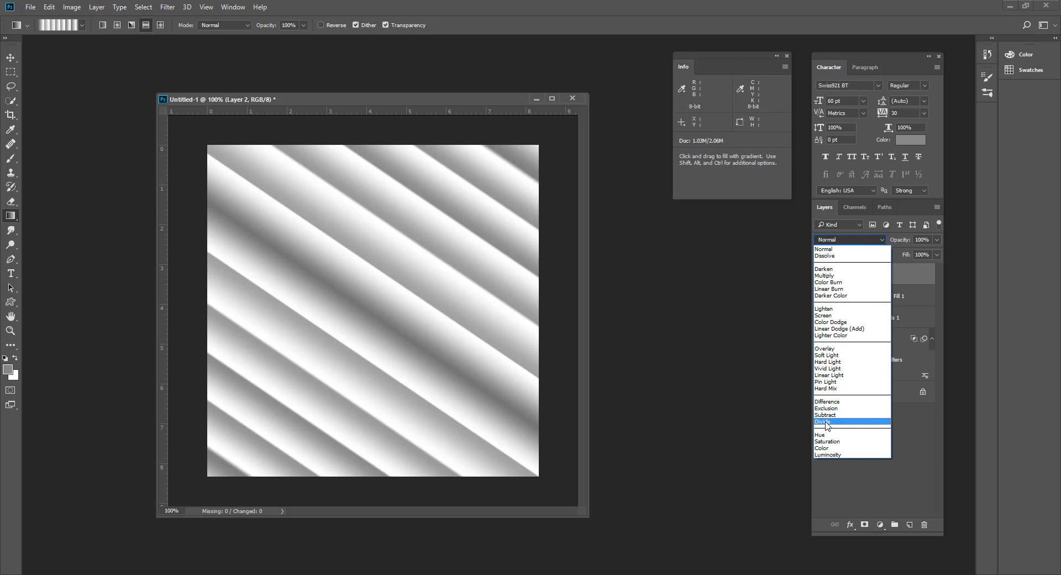
left_click(823, 422)
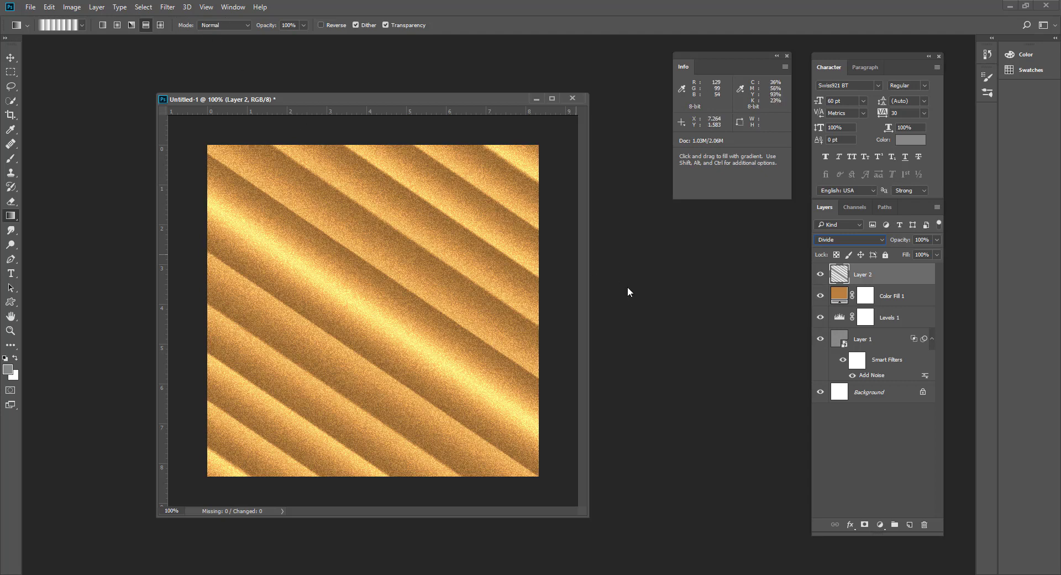
left_click(167, 6)
left_click(210, 117)
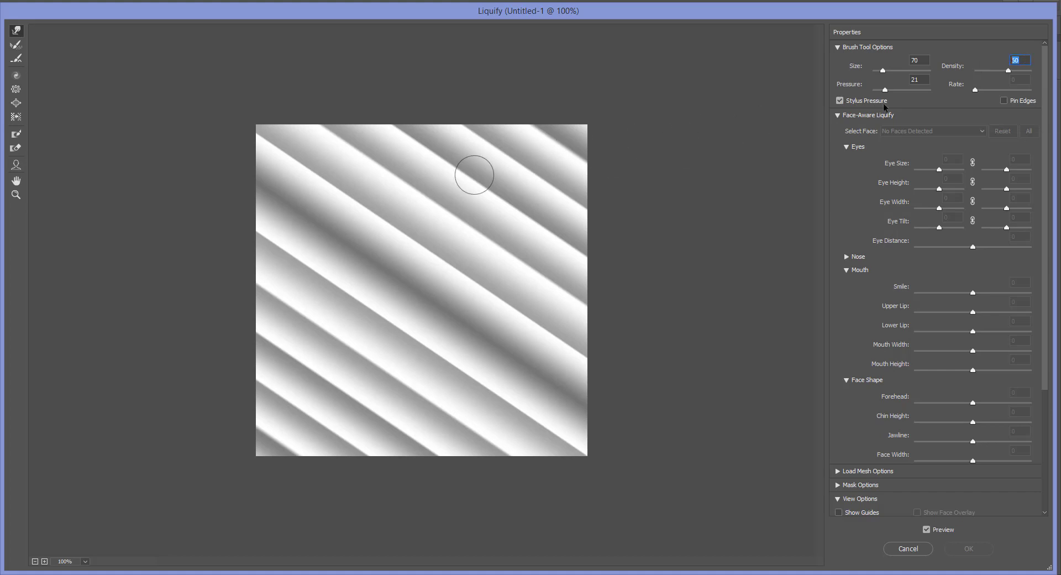
Push wavy ripples into the diagonal stripes with Forward Warp (size 70, pressure 21), undoing one stroke, and apply.
mouse_move(467, 121)
left_mouse_down()
mouse_move(500, 137)
mouse_move(543, 207)
mouse_move(574, 230)
mouse_move(564, 256)
mouse_move(531, 218)
mouse_move(552, 306)
mouse_move(552, 373)
mouse_move(520, 293)
mouse_move(425, 281)
mouse_move(396, 225)
mouse_move(340, 202)
mouse_move(292, 78)
left_mouse_up()
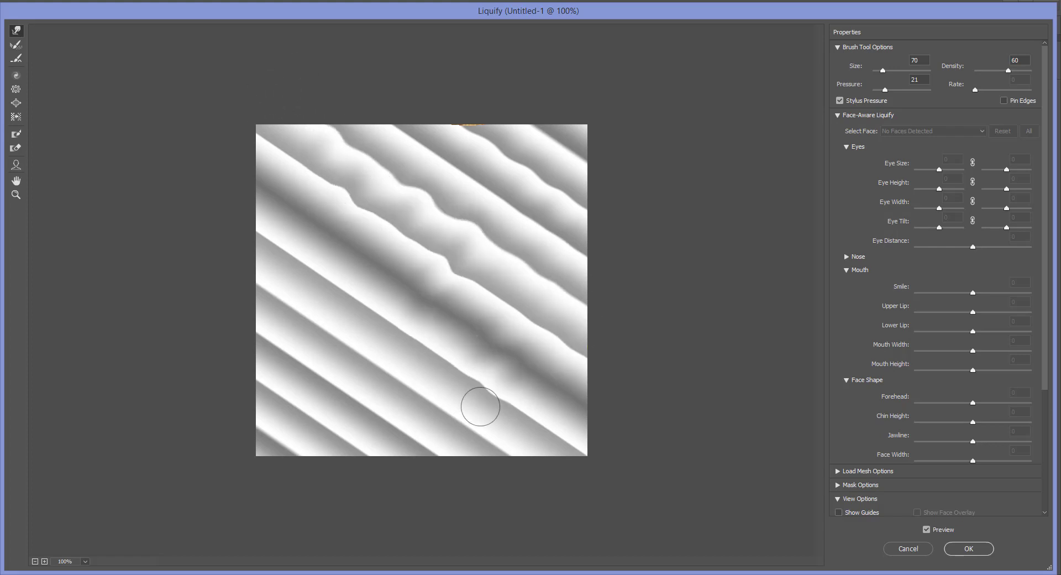
mouse_move(479, 407)
left_mouse_down()
mouse_move(510, 478)
mouse_move(520, 426)
mouse_move(392, 413)
mouse_move(344, 394)
mouse_move(339, 330)
mouse_move(308, 293)
mouse_move(306, 221)
mouse_move(228, 244)
left_mouse_up()
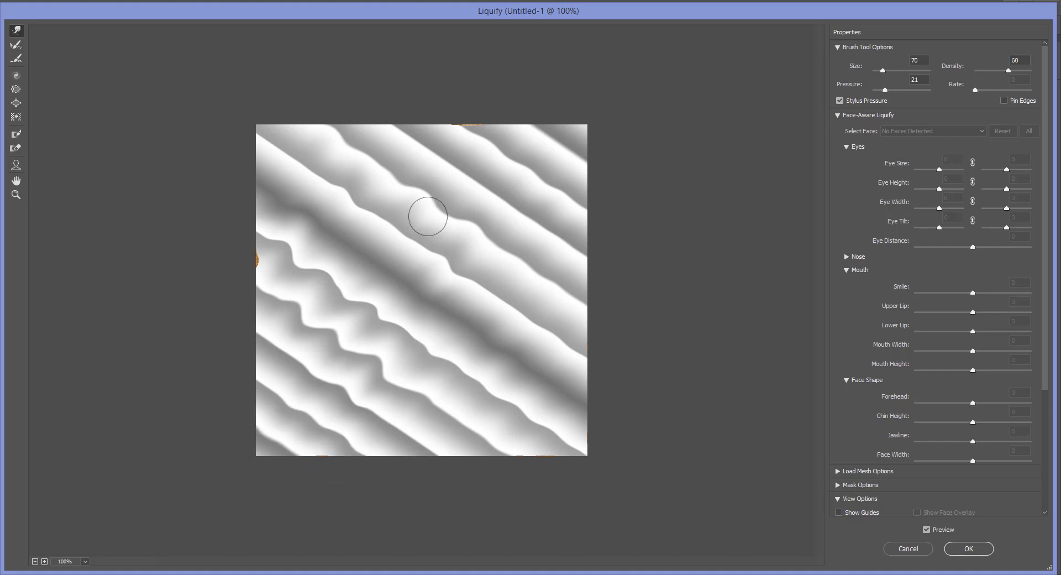
left_click_drag(443, 237, 405, 221)
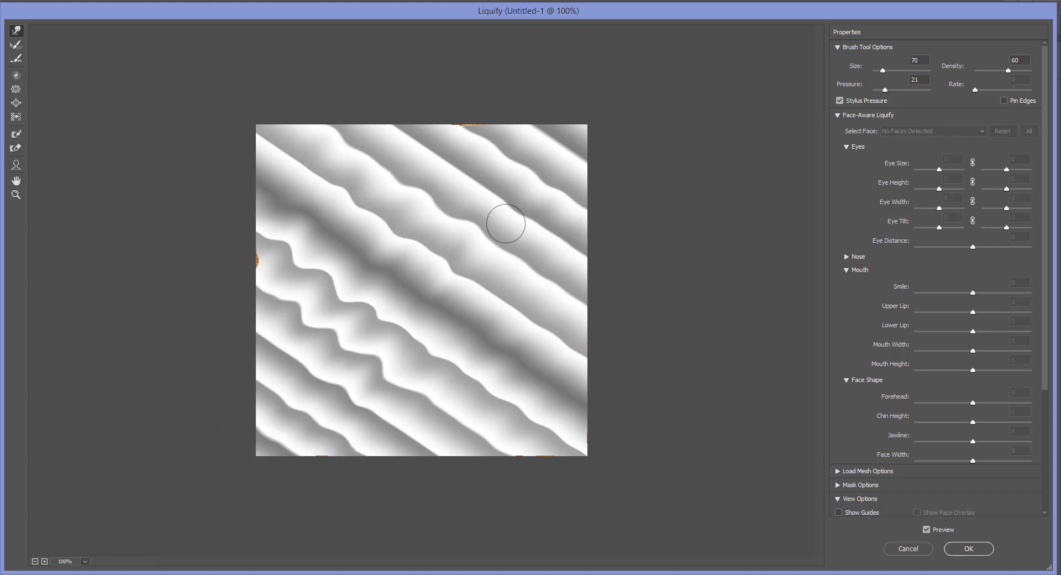
left_click_drag(554, 275, 563, 350)
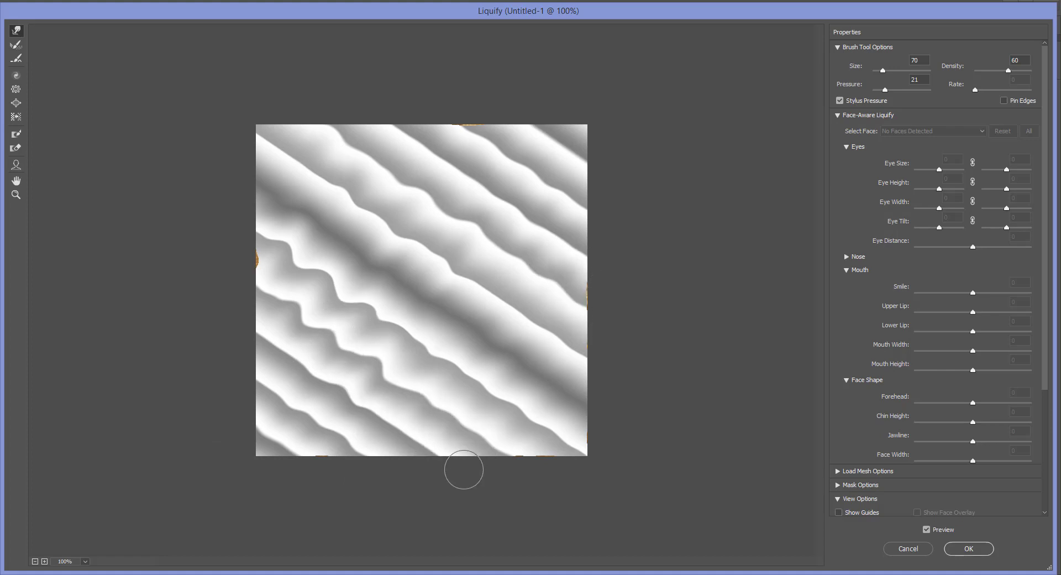
left_click_drag(350, 304, 339, 289)
key("ctrl+z")
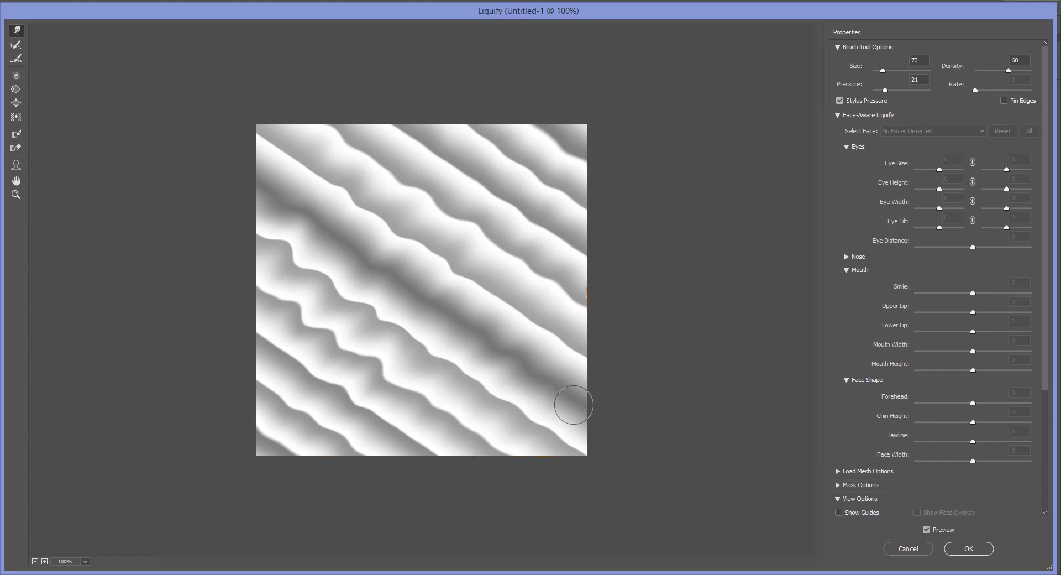
left_click(956, 550)
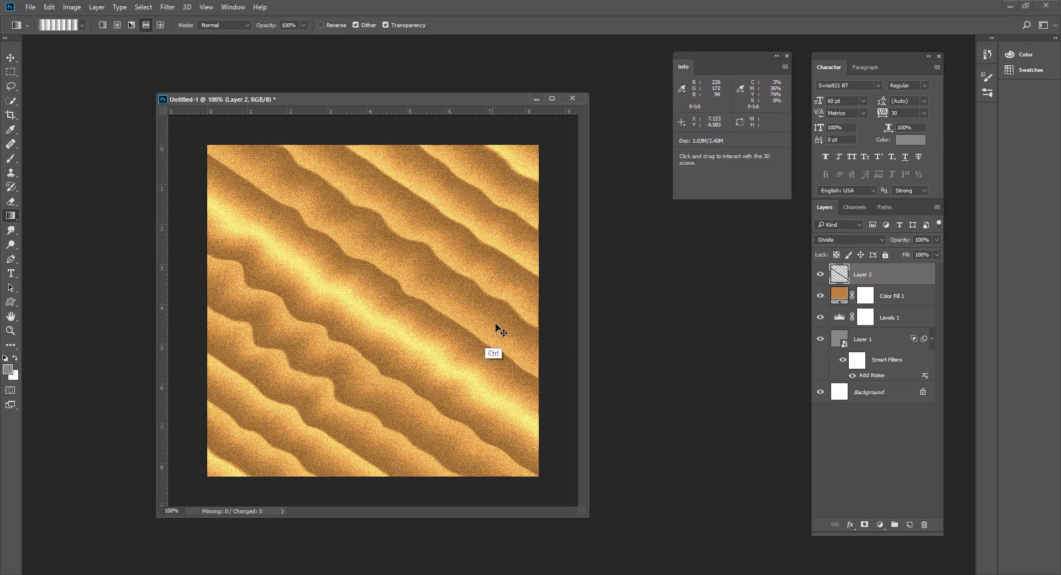
Undo the Liquify filter to restore straight diagonal sand stripes.
key("ctrl+z")
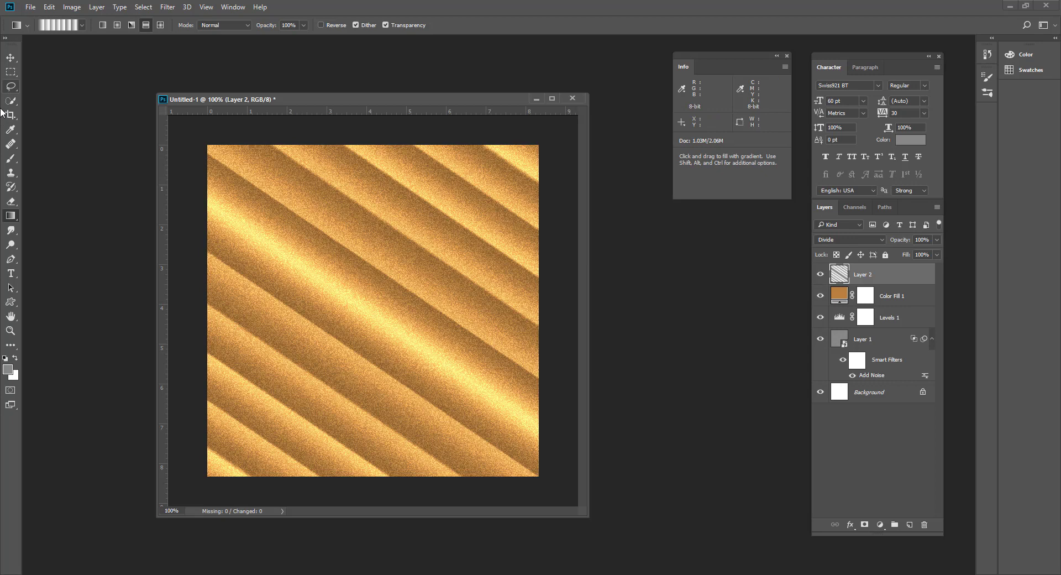
Lasso a diagonal band in the upper-left and redraw a fresh gradient inside it, then deselect.
left_click(11, 86)
left_click_drag(219, 146, 288, 206)
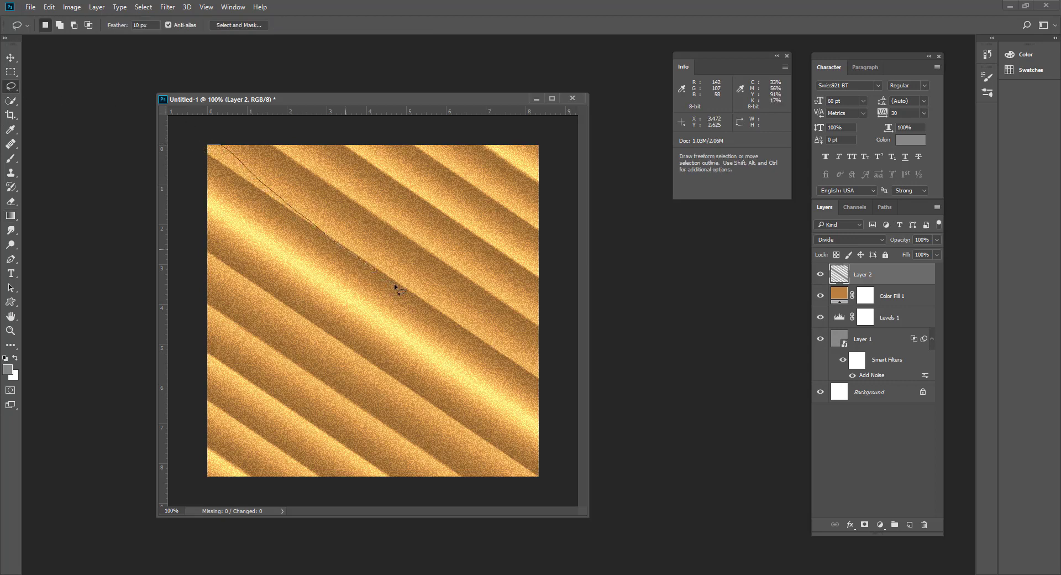
mouse_move(506, 358)
left_mouse_down()
mouse_move(558, 429)
mouse_move(544, 453)
mouse_move(521, 462)
mouse_move(424, 404)
mouse_move(225, 249)
mouse_move(188, 186)
mouse_move(224, 150)
left_mouse_up()
key("g")
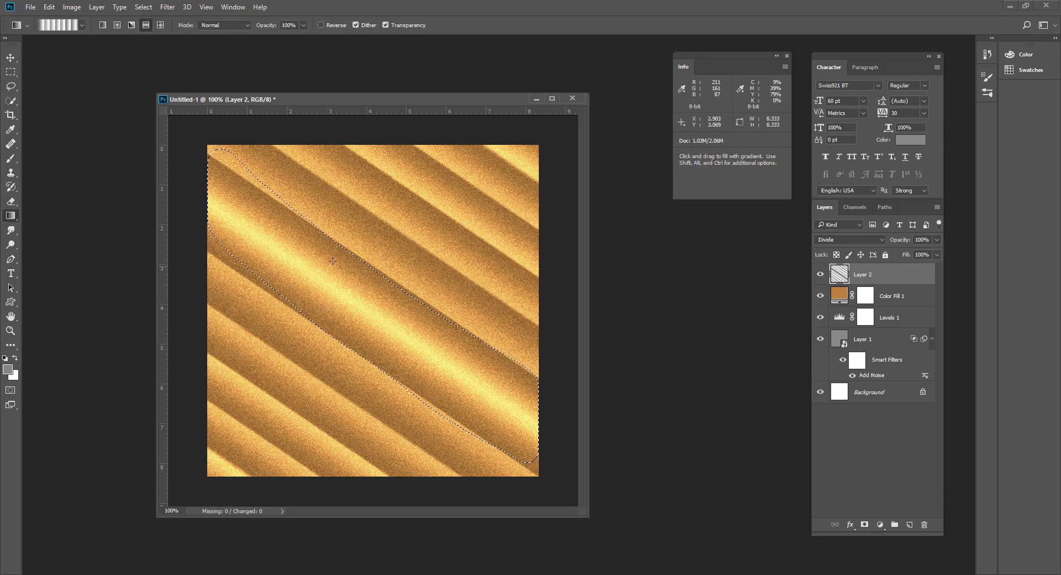
left_click_drag(376, 287, 350, 330)
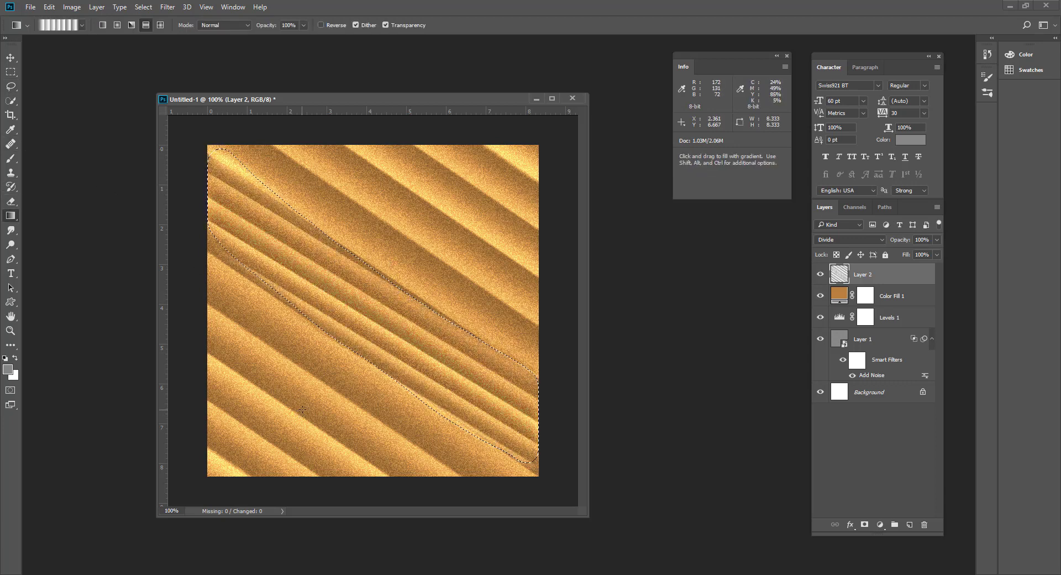
key("ctrl+z")
key("ctrl+z")
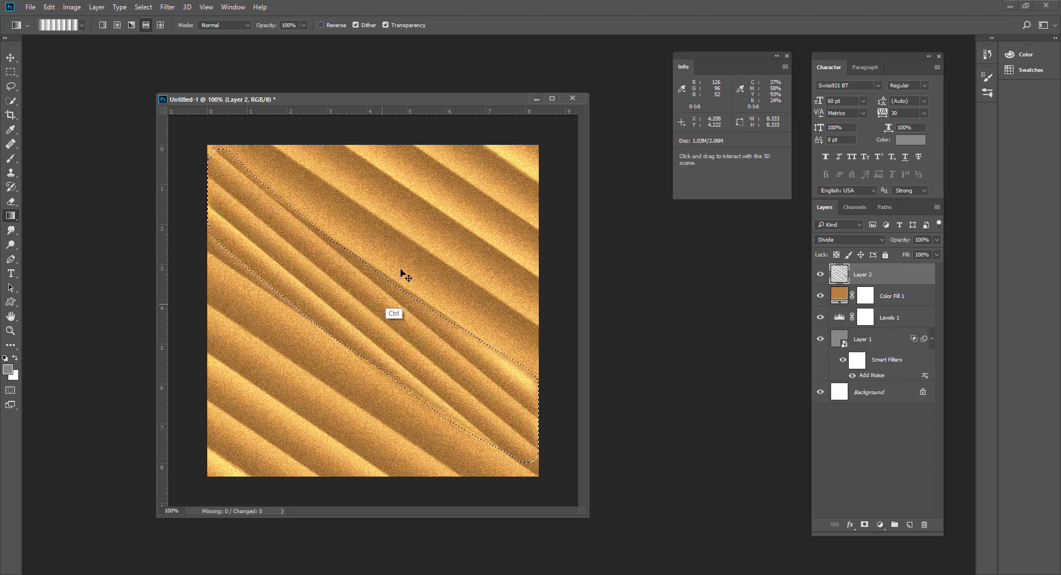
key("ctrl+z")
left_click_drag(411, 253, 242, 489)
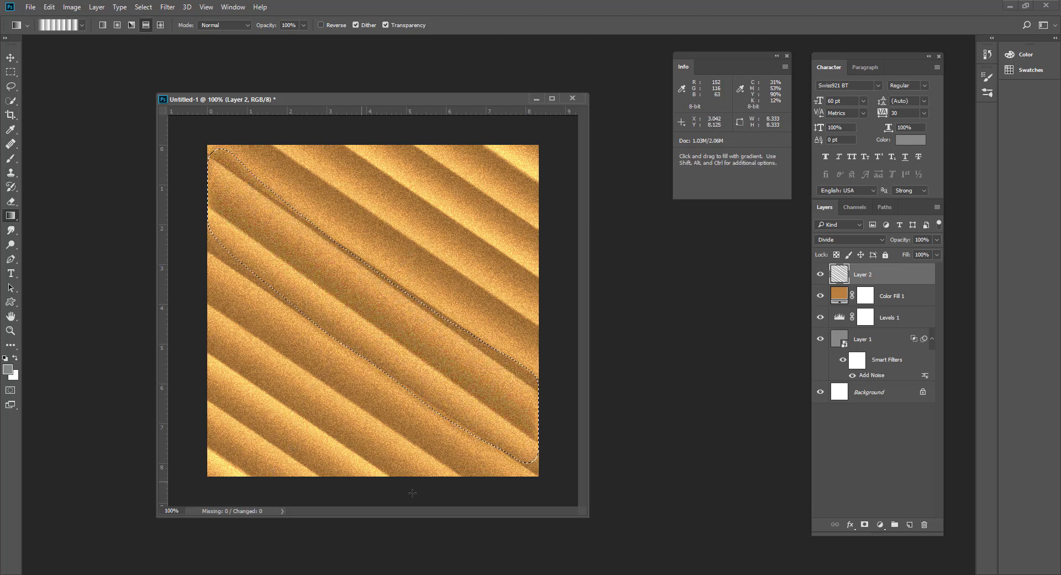
key("ctrl+d")
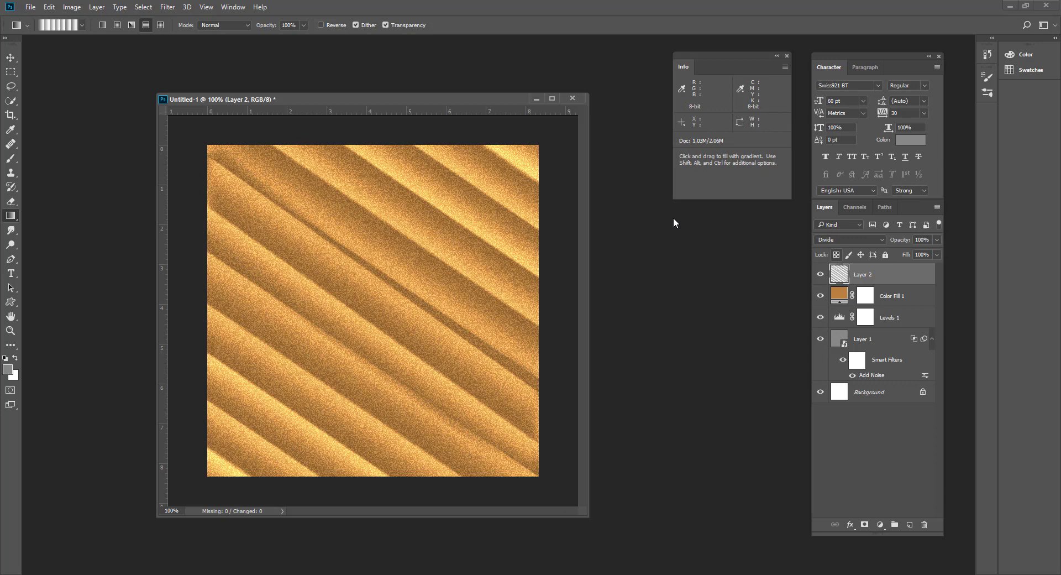
Reapply the last Liquify warp to ripple the sand, including the re-shaded band.
left_click(167, 7)
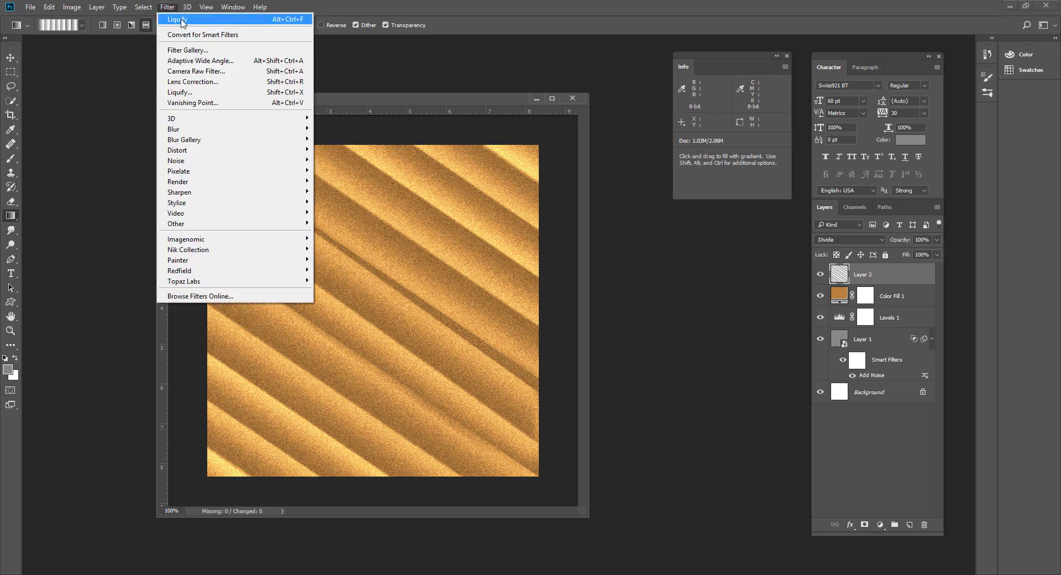
left_click(181, 18)
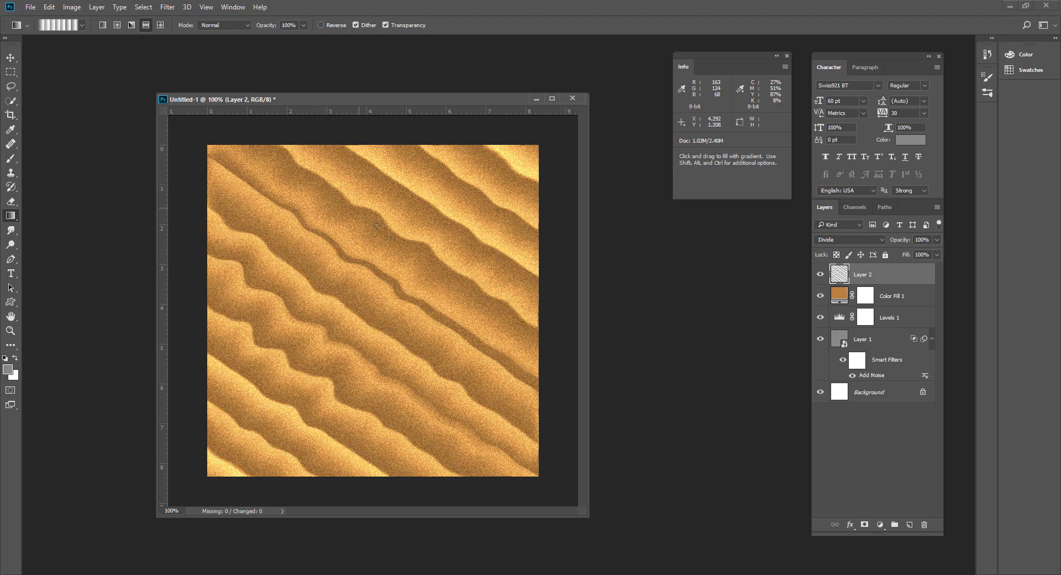
left_click(168, 7)
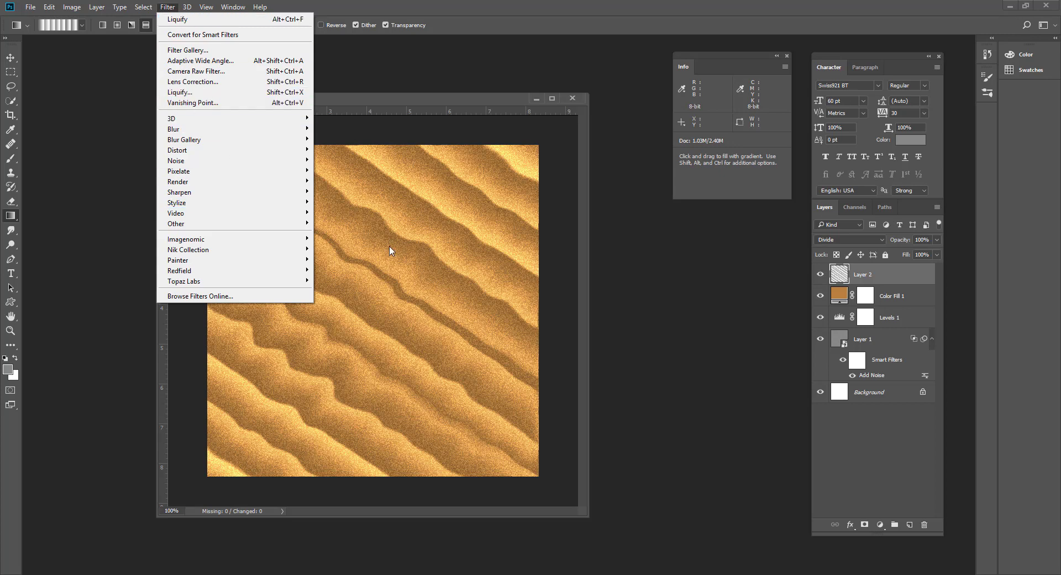
left_click(453, 115)
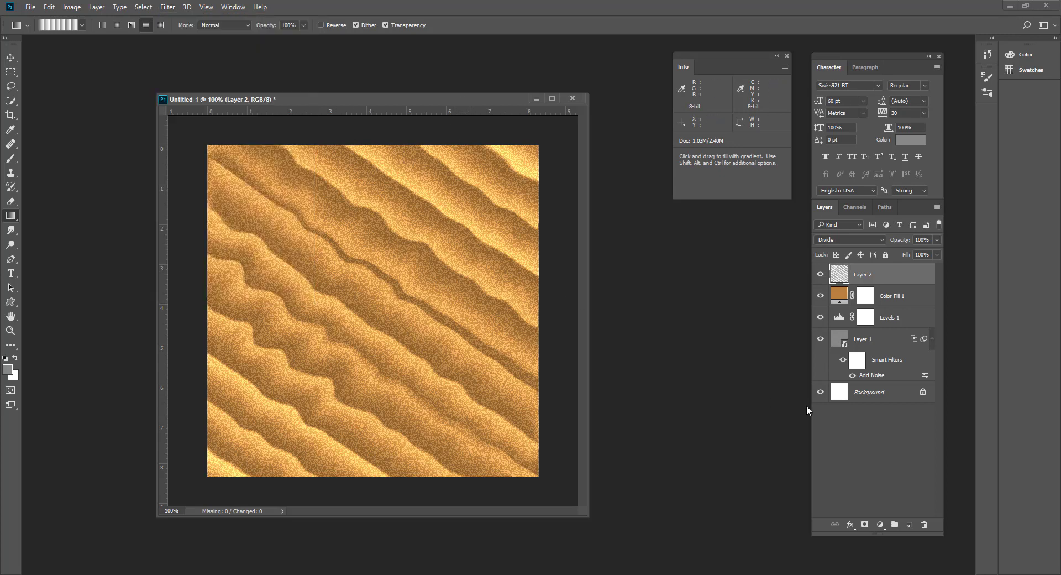
Smudge the dark dune ridges at 21% strength, switching the brush between sizes 100 and 60.
left_click(11, 230)
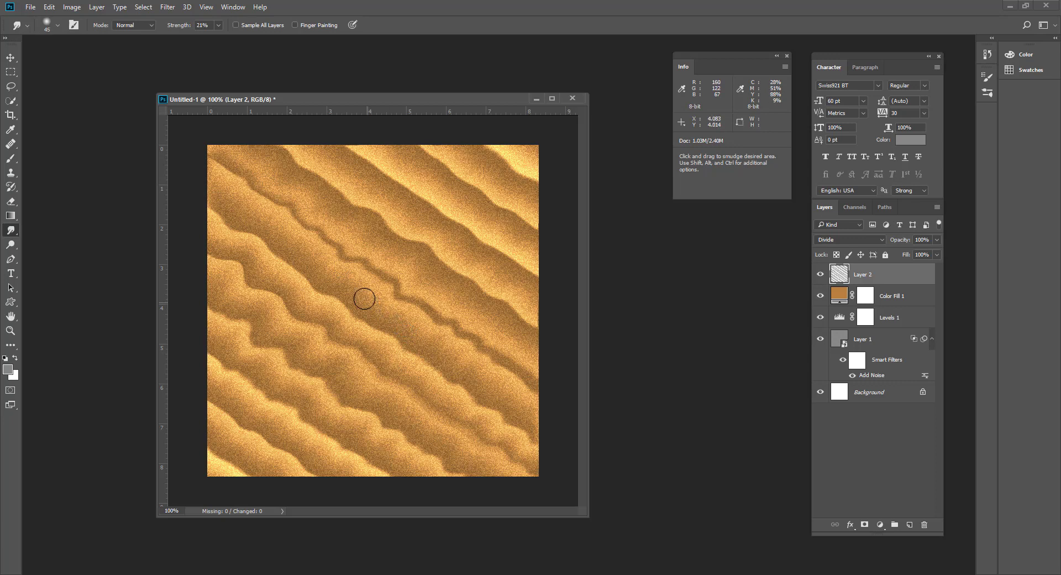
mouse_move(364, 299)
left_mouse_down()
mouse_move(390, 271)
mouse_move(393, 286)
mouse_move(435, 284)
mouse_move(442, 340)
mouse_move(520, 385)
left_mouse_up()
key("bracketright")
key("bracketright")
key("bracketright")
key("bracketright")
key("bracketright")
key("bracketright")
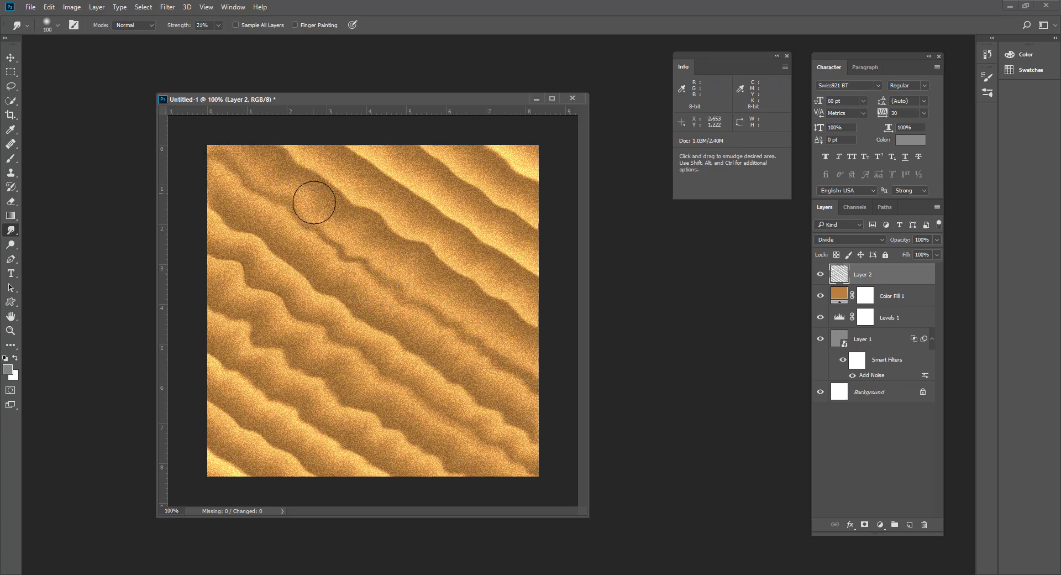
mouse_move(314, 203)
left_mouse_down()
mouse_move(348, 176)
mouse_move(320, 221)
mouse_move(351, 203)
mouse_move(361, 229)
mouse_move(375, 215)
mouse_move(389, 220)
mouse_move(392, 264)
left_mouse_up()
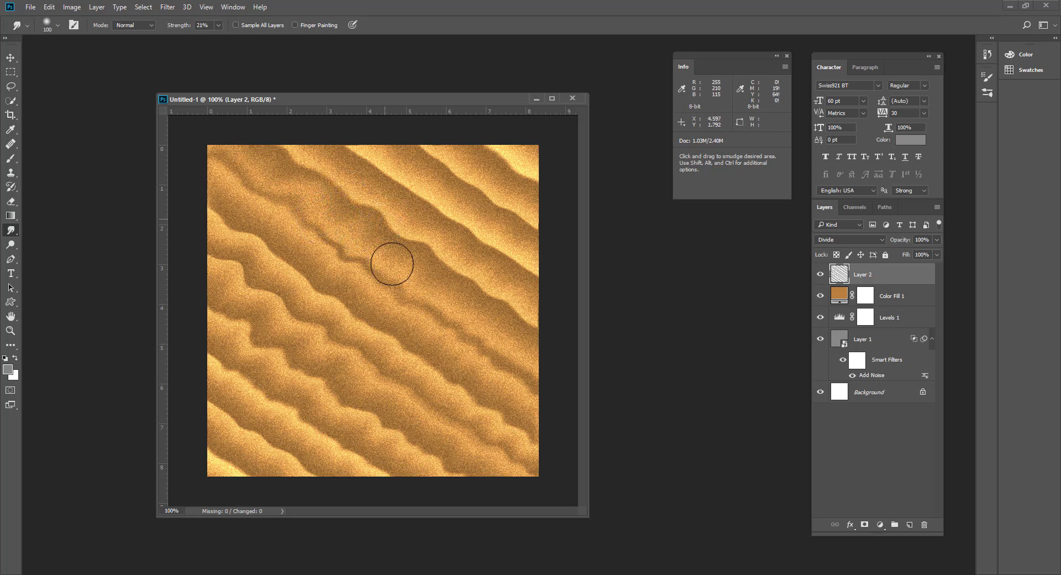
key("bracketleft")
key("bracketleft")
key("bracketleft")
key("bracketleft")
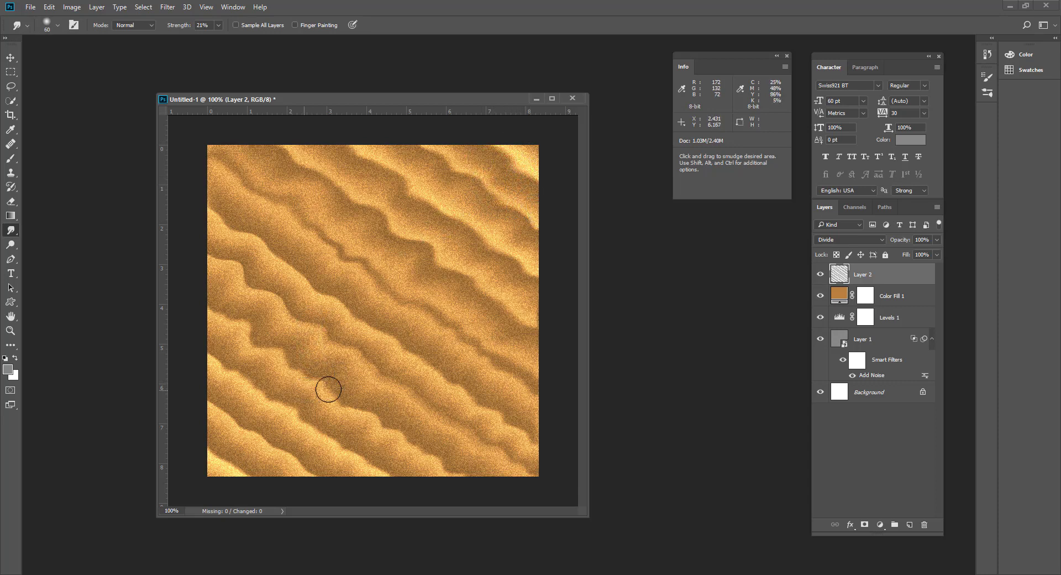
Smear dune edges across the lower and left sand with a size-90 smudge brush.
key("bracketright")
key("bracketright")
key("bracketright")
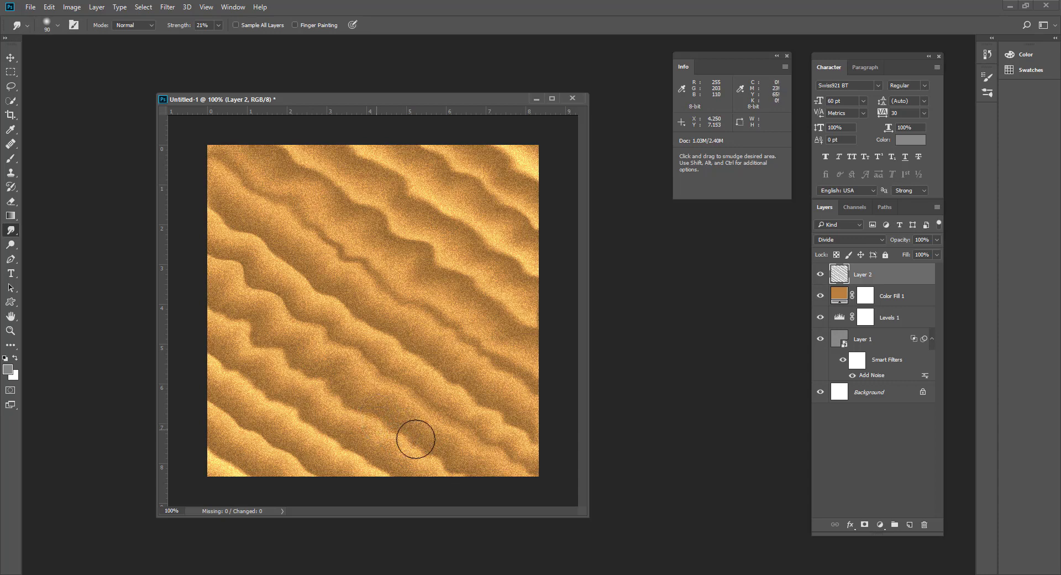
mouse_move(306, 395)
left_mouse_down()
mouse_move(400, 379)
mouse_move(438, 336)
mouse_move(392, 376)
mouse_move(439, 354)
mouse_move(419, 367)
mouse_move(434, 346)
mouse_move(388, 350)
mouse_move(428, 359)
mouse_move(428, 383)
mouse_move(408, 387)
mouse_move(392, 408)
mouse_move(423, 388)
mouse_move(382, 429)
mouse_move(370, 380)
mouse_move(464, 399)
mouse_move(499, 424)
mouse_move(515, 396)
mouse_move(488, 369)
left_mouse_up()
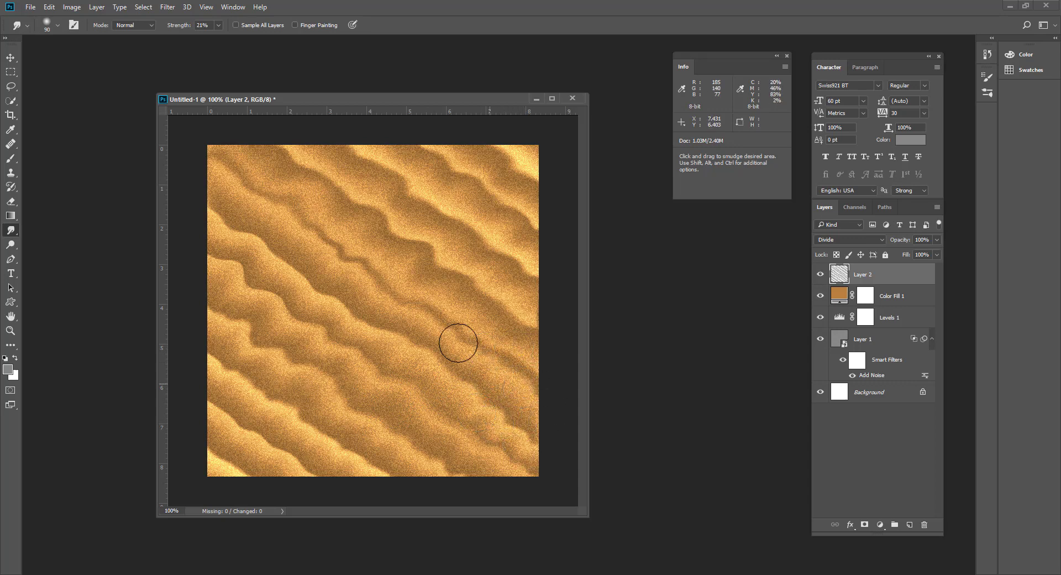
mouse_move(266, 264)
left_mouse_down()
mouse_move(231, 303)
mouse_move(280, 297)
mouse_move(270, 321)
mouse_move(320, 348)
mouse_move(294, 347)
mouse_move(346, 362)
mouse_move(316, 355)
mouse_move(355, 393)
mouse_move(362, 359)
mouse_move(343, 370)
mouse_move(355, 346)
mouse_move(297, 375)
mouse_move(305, 392)
mouse_move(330, 383)
mouse_move(325, 375)
mouse_move(301, 391)
mouse_move(330, 385)
mouse_move(313, 389)
mouse_move(307, 363)
mouse_move(271, 399)
mouse_move(315, 366)
mouse_move(280, 398)
mouse_move(292, 400)
mouse_move(261, 413)
mouse_move(274, 372)
mouse_move(246, 318)
mouse_move(206, 333)
mouse_move(221, 316)
mouse_move(187, 343)
mouse_move(203, 402)
mouse_move(241, 420)
mouse_move(274, 418)
mouse_move(270, 441)
mouse_move(228, 470)
mouse_move(254, 444)
mouse_move(246, 425)
mouse_move(227, 431)
mouse_move(225, 422)
mouse_move(262, 455)
mouse_move(271, 441)
mouse_move(247, 477)
mouse_move(216, 495)
mouse_move(226, 454)
mouse_move(231, 477)
mouse_move(196, 514)
left_mouse_up()
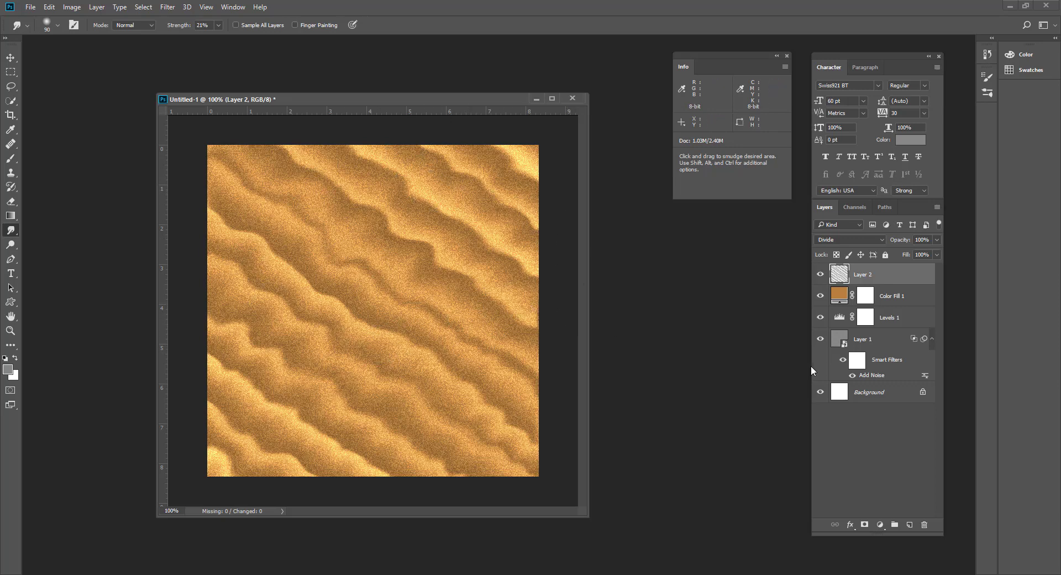
Change Color Fill 1 to the lighter tan b78b4c.
double_click(839, 295)
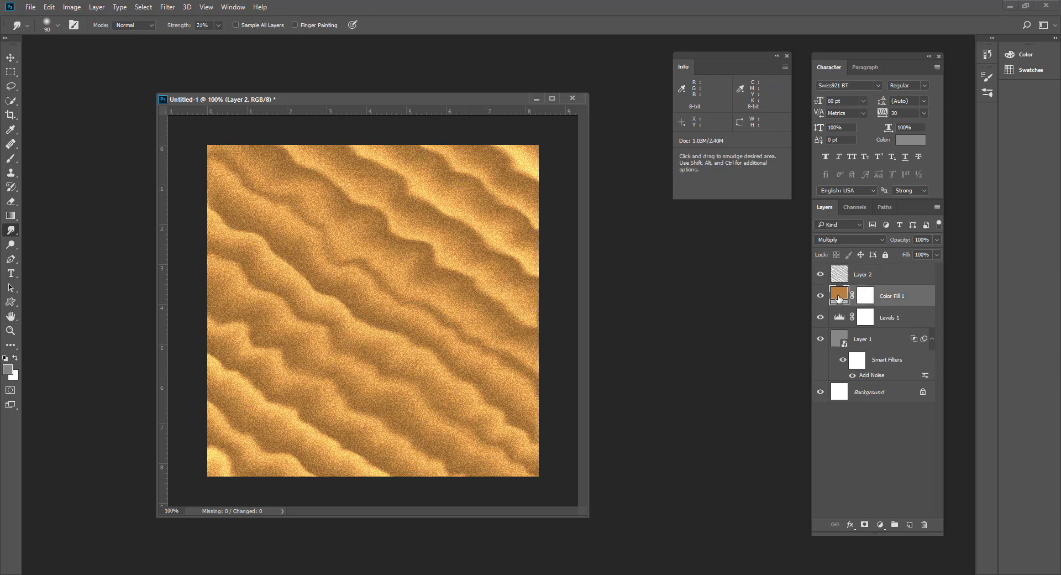
left_click(557, 308)
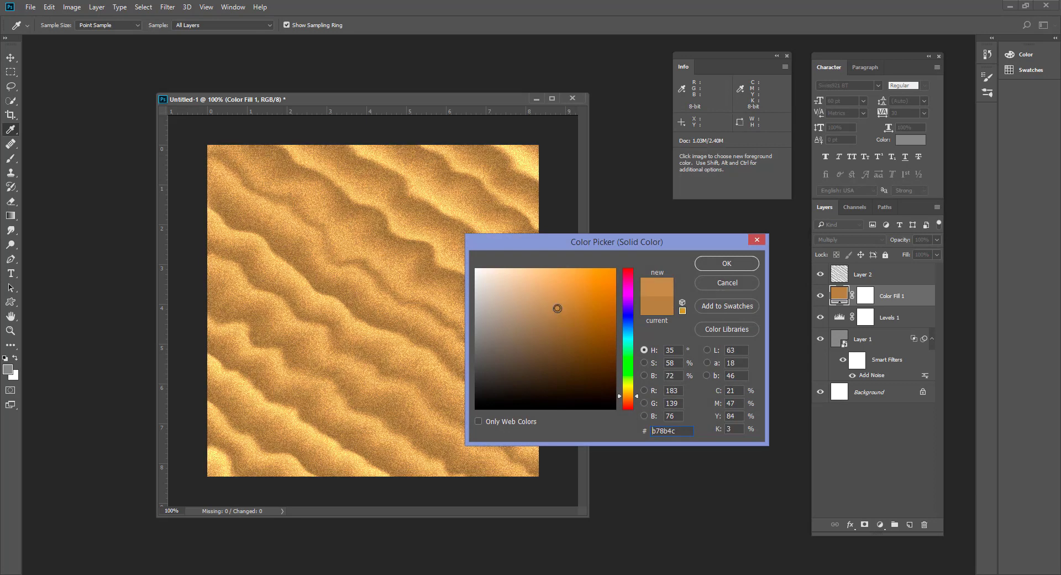
left_click(727, 263)
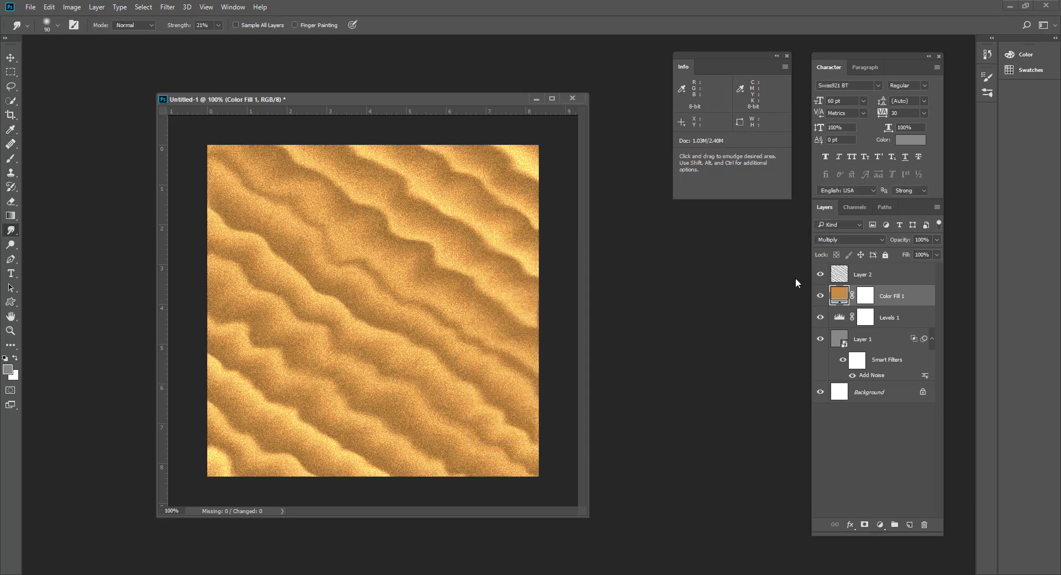
Shift the Levels 1 midtone slider to 34 / 2.57 / 255 and open Layer 1's blending options.
double_click(839, 317)
mouse_move(670, 373)
left_mouse_down()
mouse_move(701, 376)
mouse_move(650, 374)
left_mouse_up()
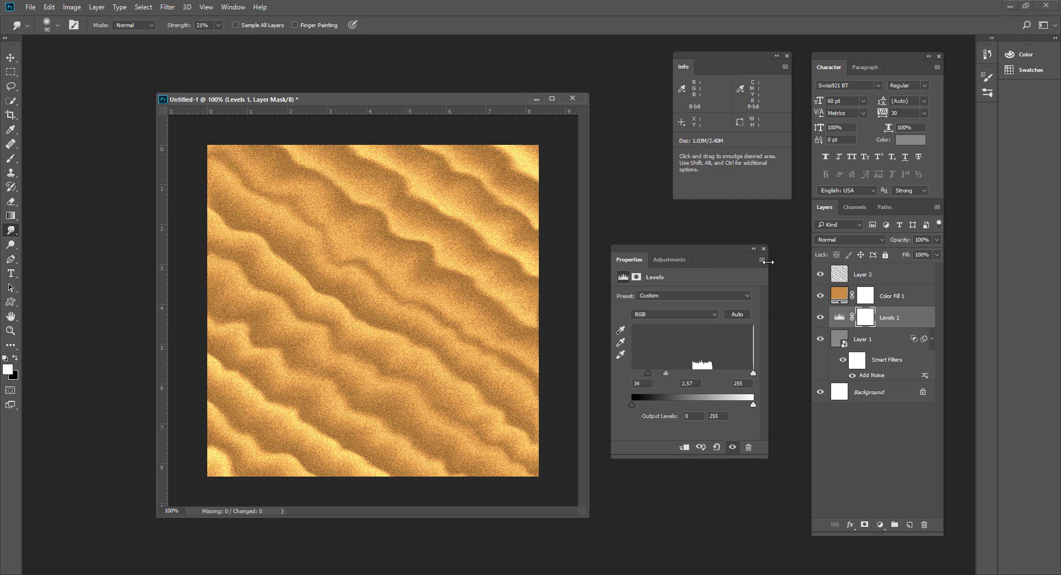
left_click(764, 249)
double_click(887, 344)
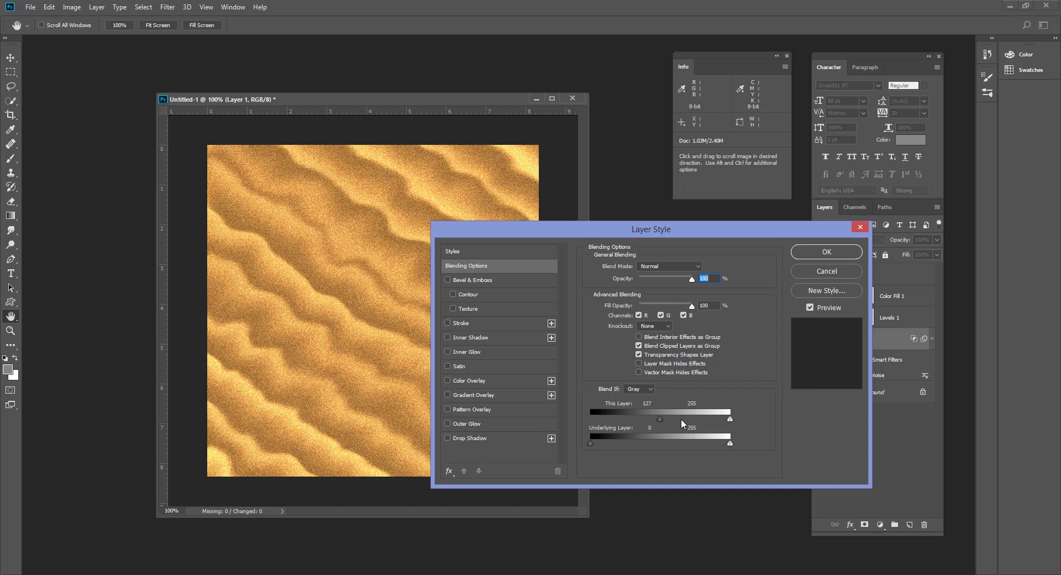
Split Layer 1's This Layer Blend If black point to about 104/128 for a softer, lighter grain.
left_click_drag(679, 419, 615, 419)
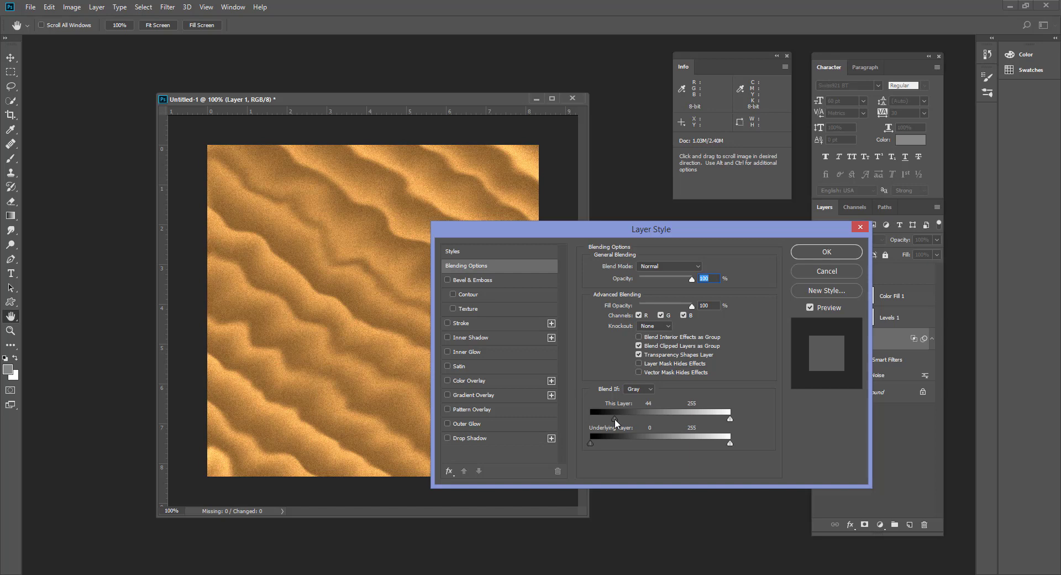
left_click_drag(649, 234, 795, 252)
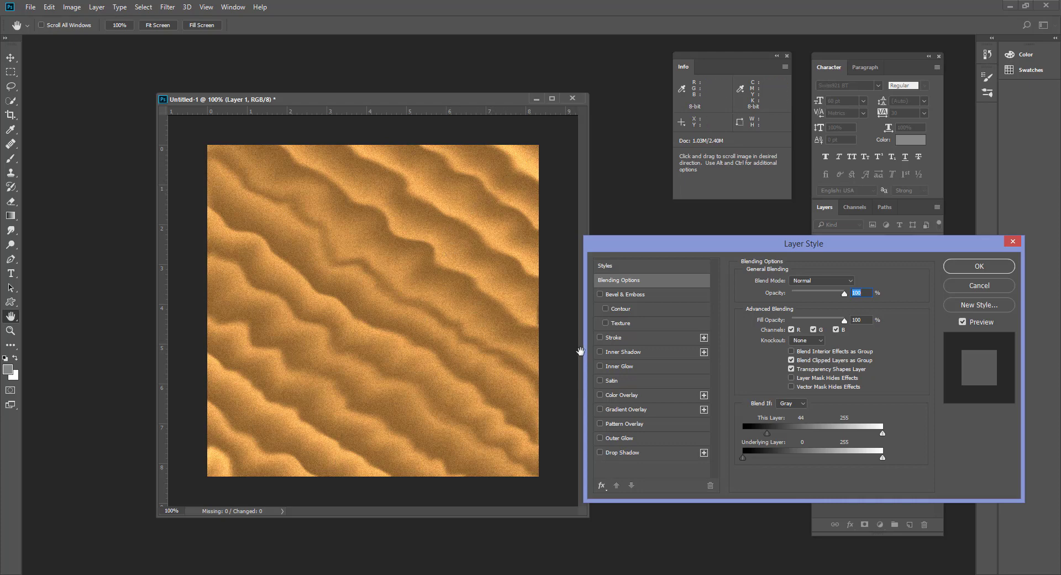
left_click_drag(767, 432, 819, 431)
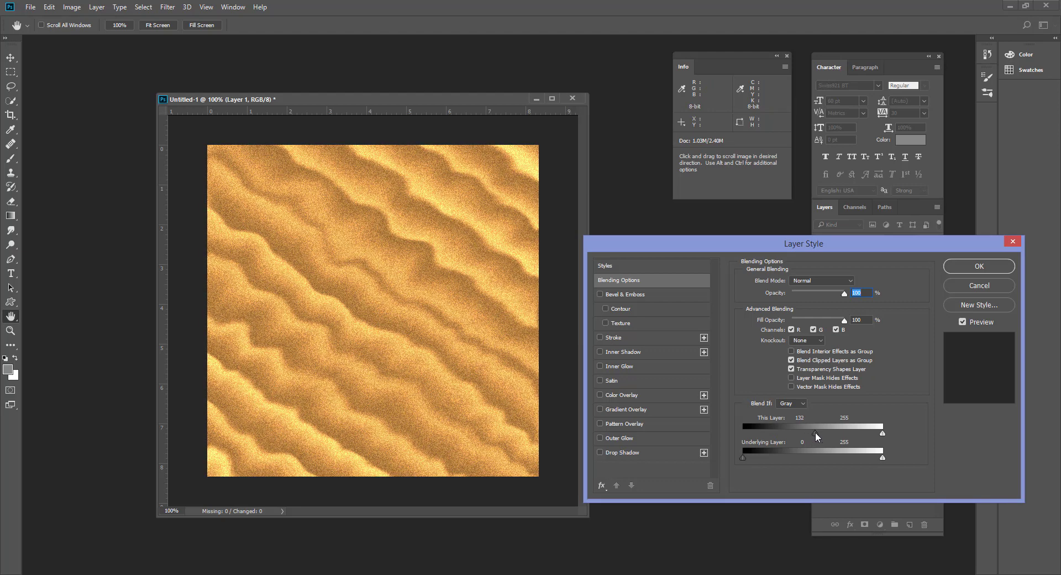
left_click_drag(815, 432, 806, 432)
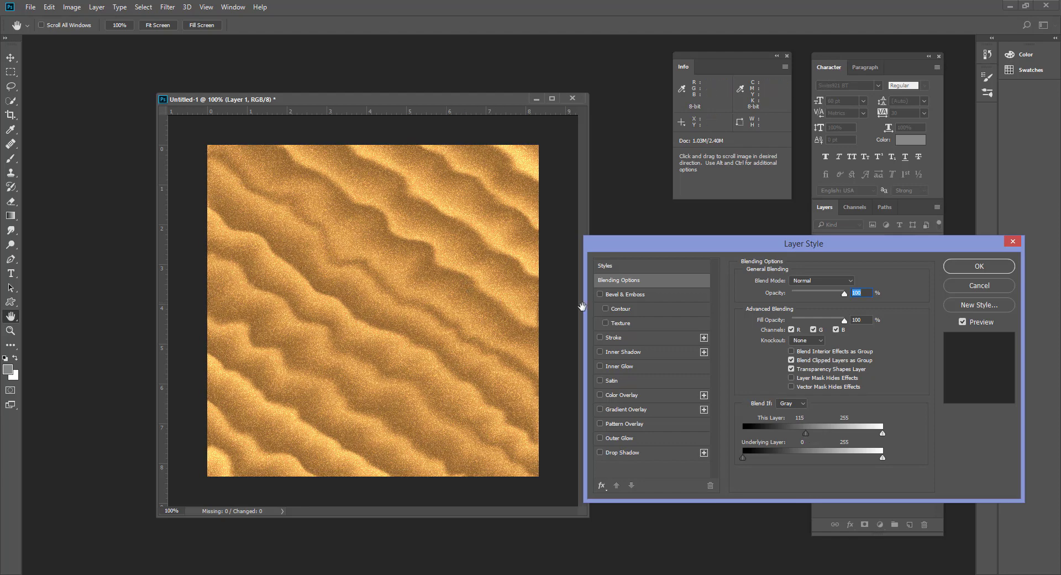
left_click_drag(780, 432, 811, 434)
key("alt")
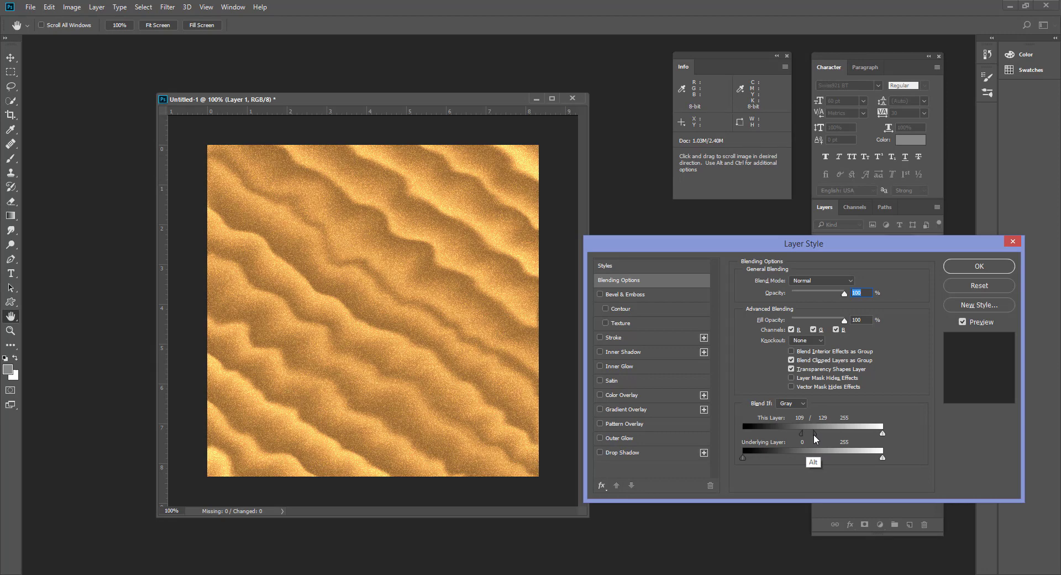
left_click_drag(801, 433, 800, 437)
Confirm the Blend If settings and add a Curves adjustment above Layer 2.
left_click(974, 267)
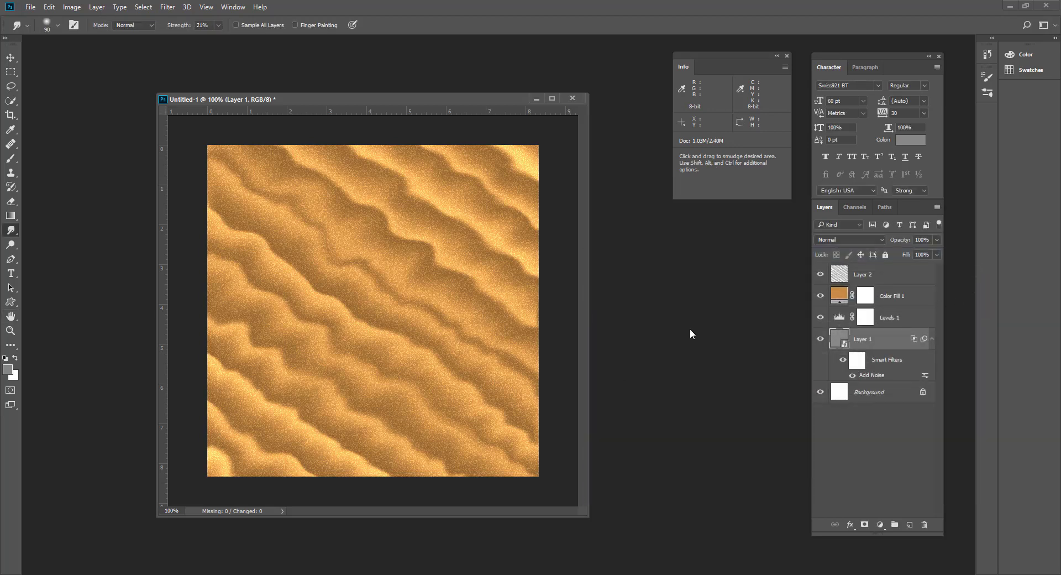
left_click_drag(486, 100, 511, 82)
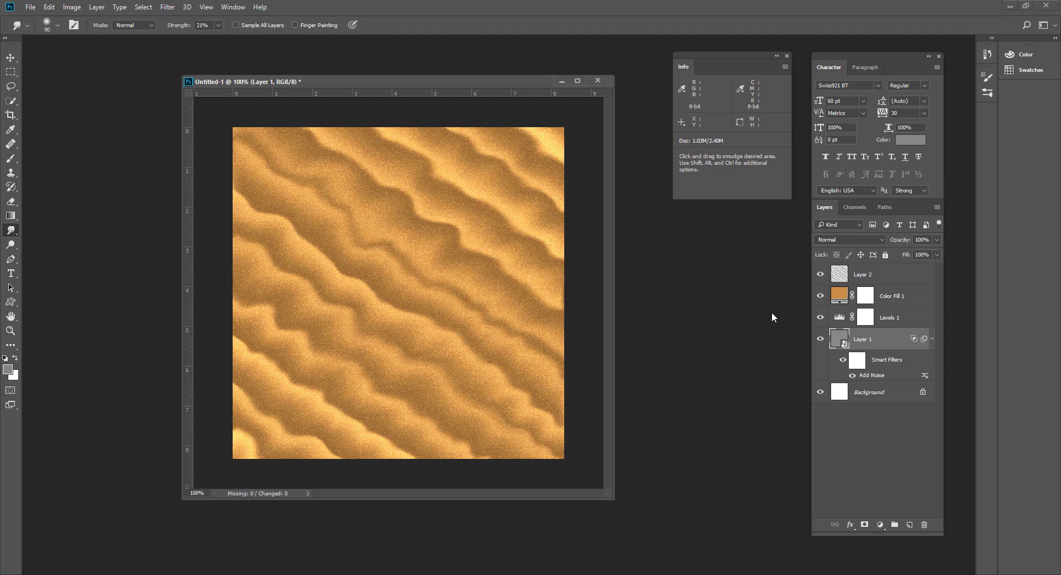
left_click(891, 276)
left_click(880, 524)
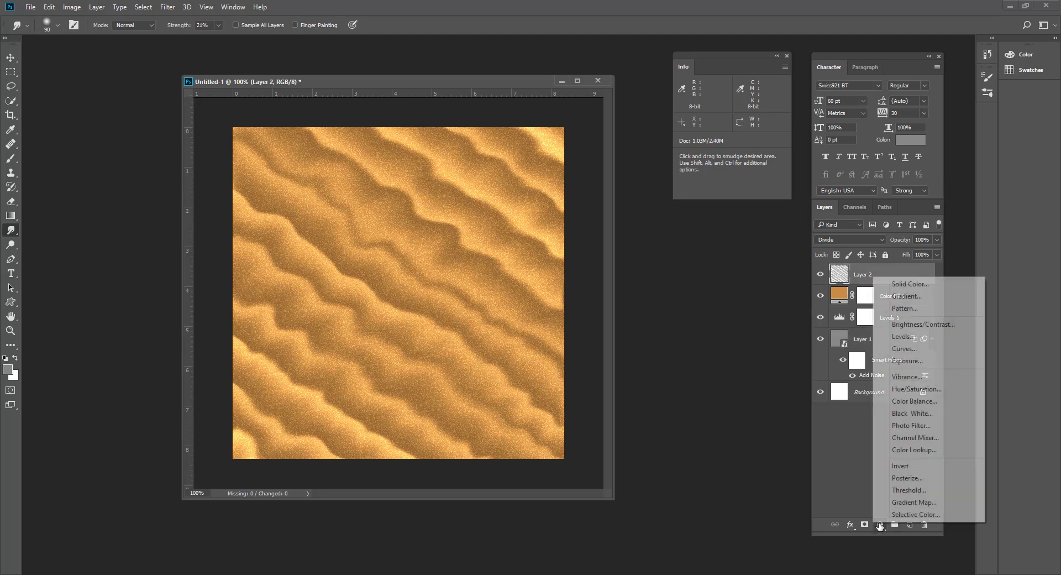
left_click(902, 349)
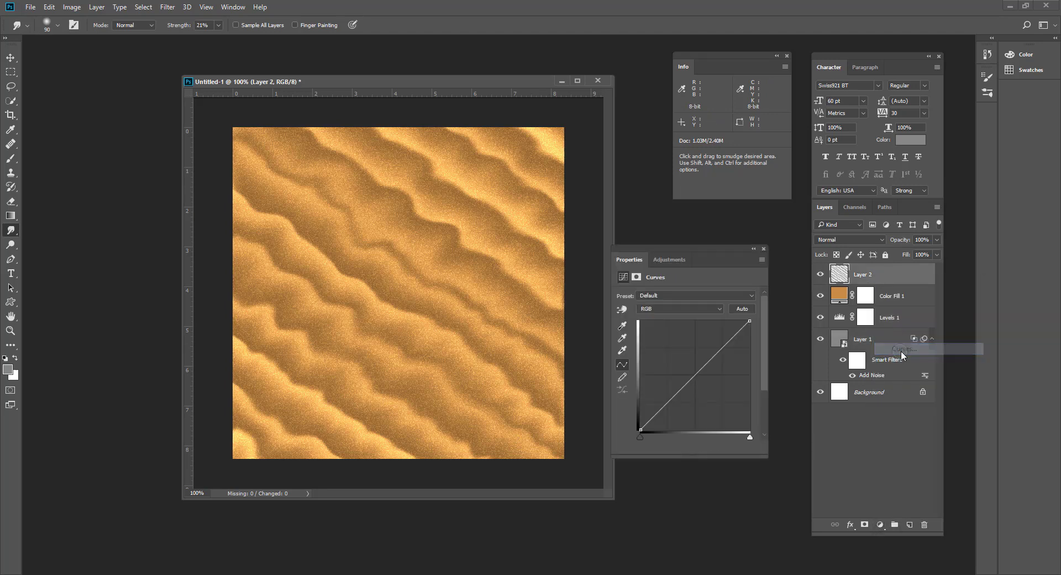
Give Curves 1 a contrast S-curve and set it to Luminosity blending.
left_click_drag(679, 390, 681, 405)
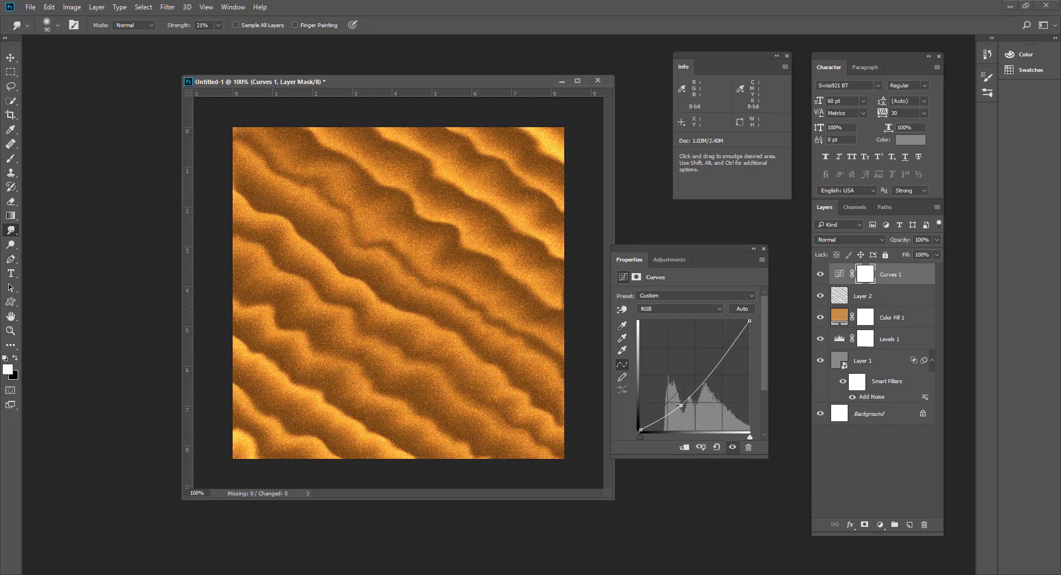
left_click_drag(709, 366, 714, 359)
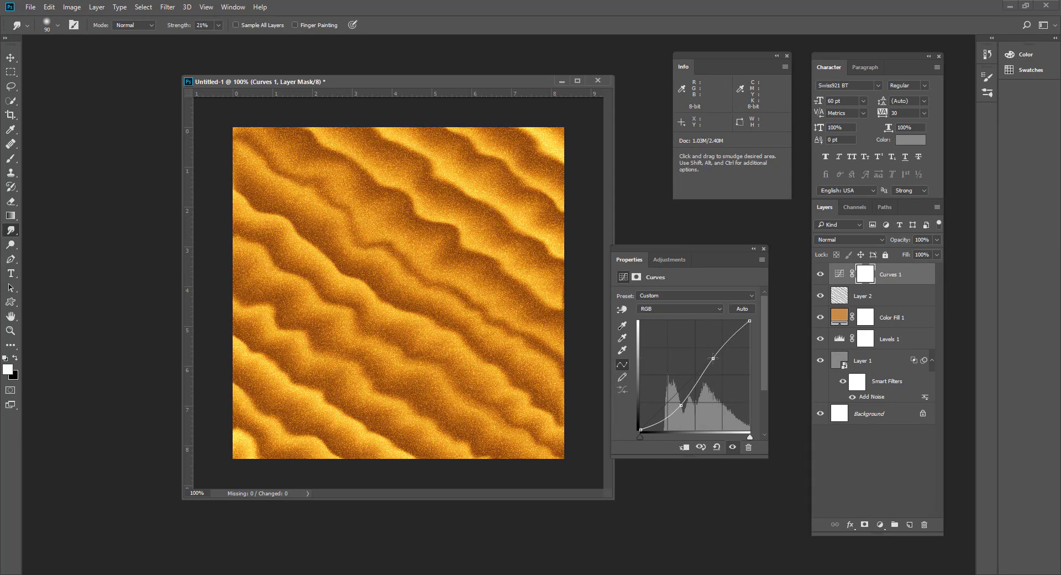
left_click(763, 249)
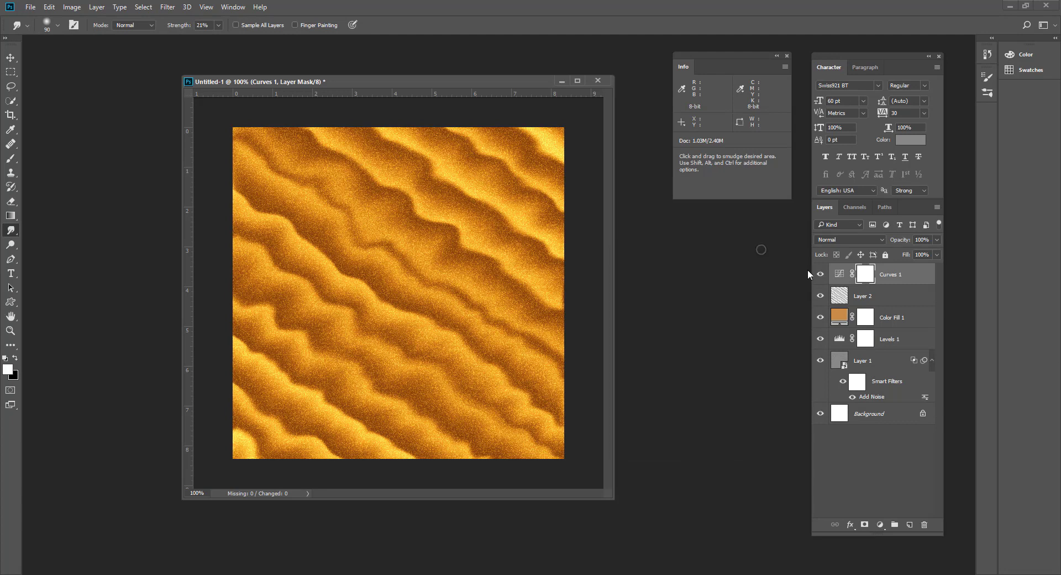
left_click(839, 240)
left_click(827, 454)
left_click(821, 274)
left_click(821, 275)
Steepen the Curves 1 adjustment by nudging its lower and upper points upward.
double_click(838, 274)
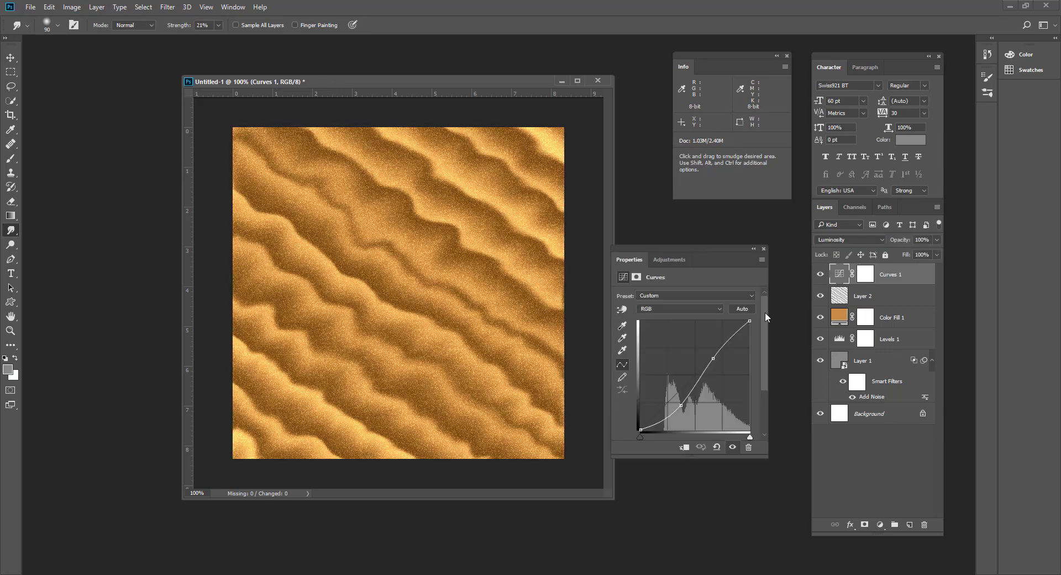
left_click_drag(681, 405, 677, 398)
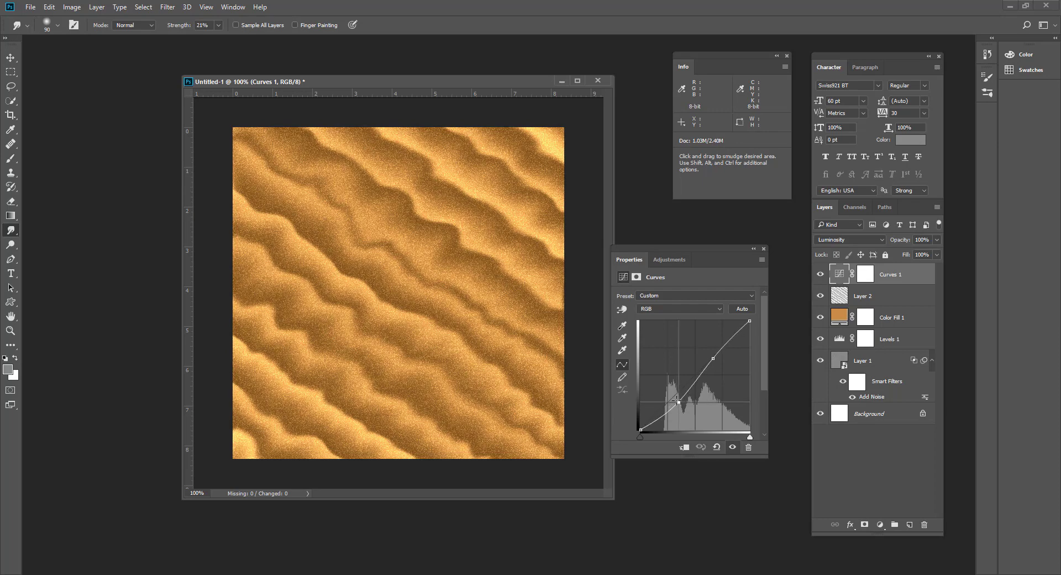
left_click_drag(713, 358, 712, 354)
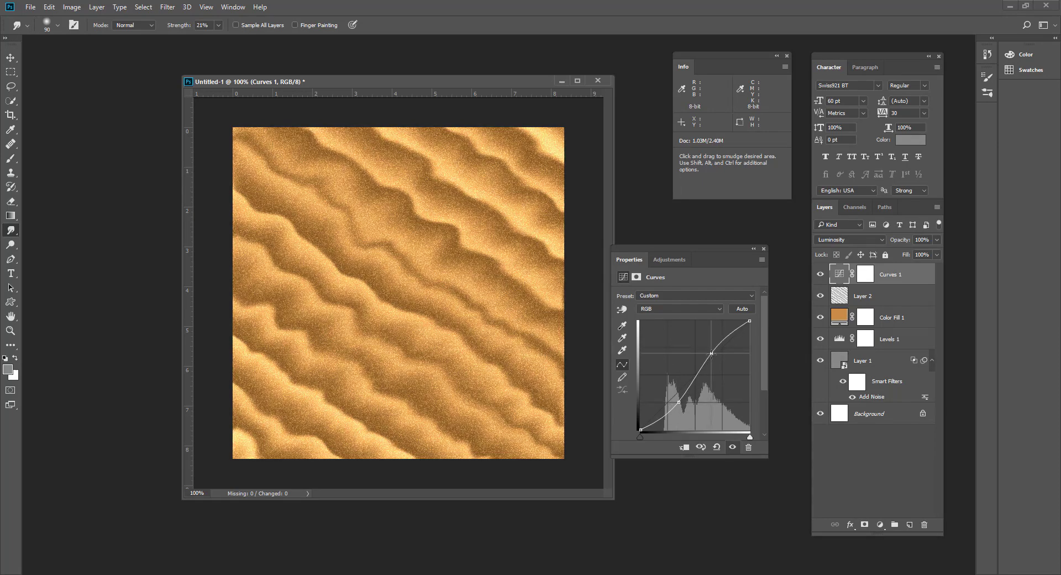
Set Curves 1 to Color blend mode, after trying Soft Light, at about 41% opacity.
left_click(863, 237)
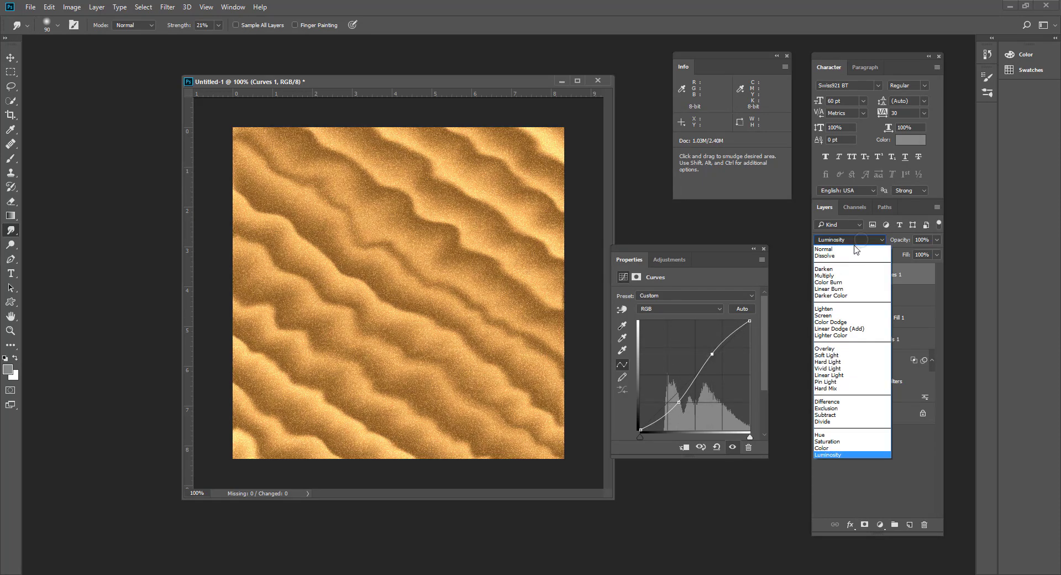
left_click(824, 356)
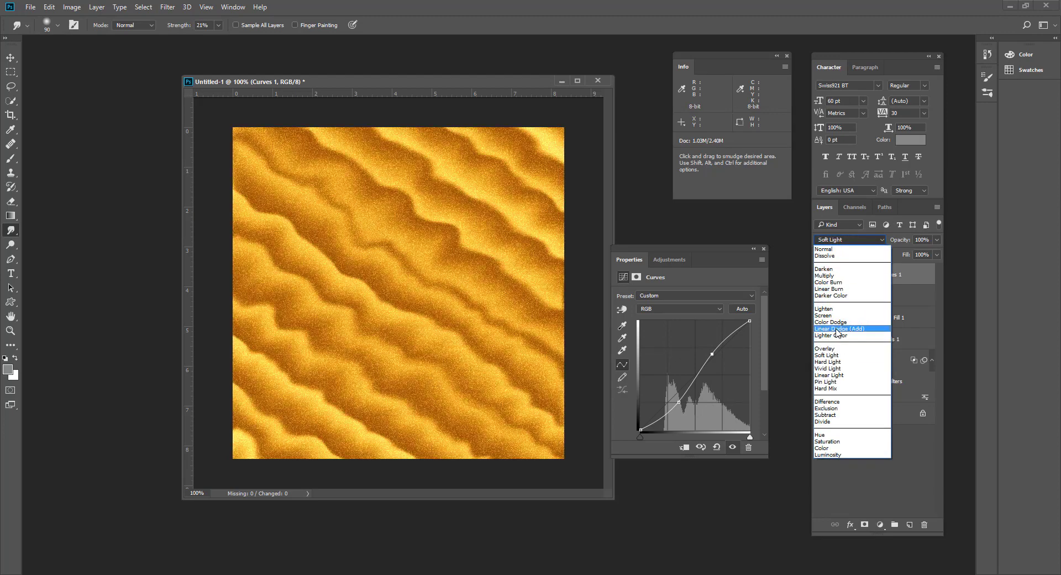
left_click(823, 448)
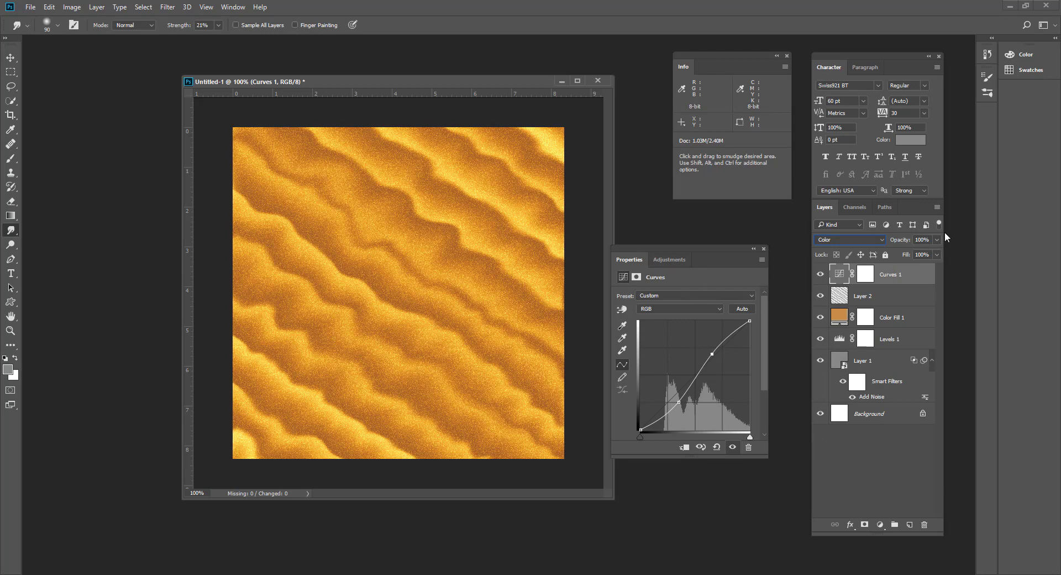
left_click_drag(904, 255, 907, 254)
Select Layer 2, the Divide-mode layer, for more smudging.
left_click(862, 296)
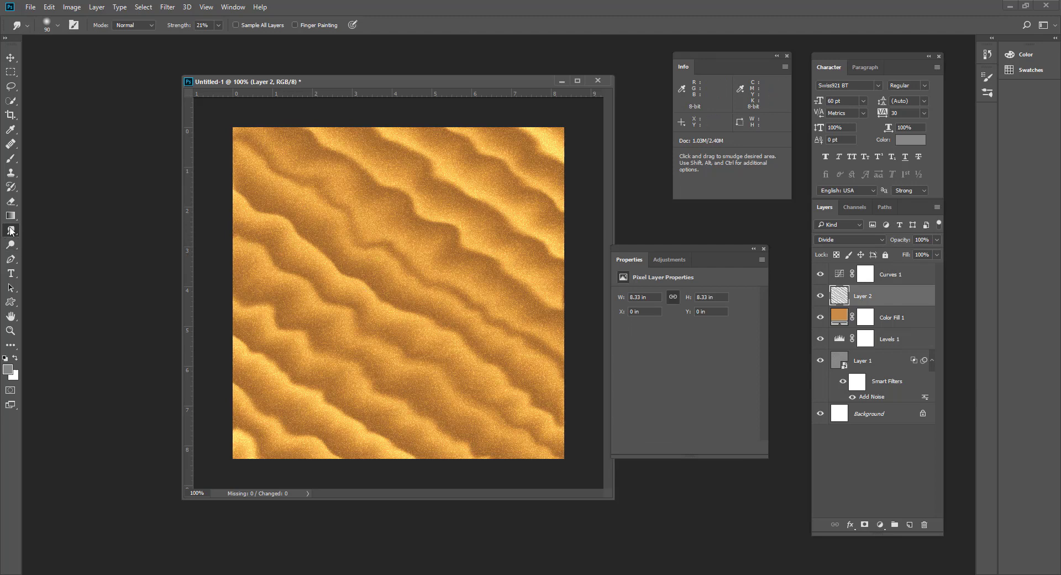